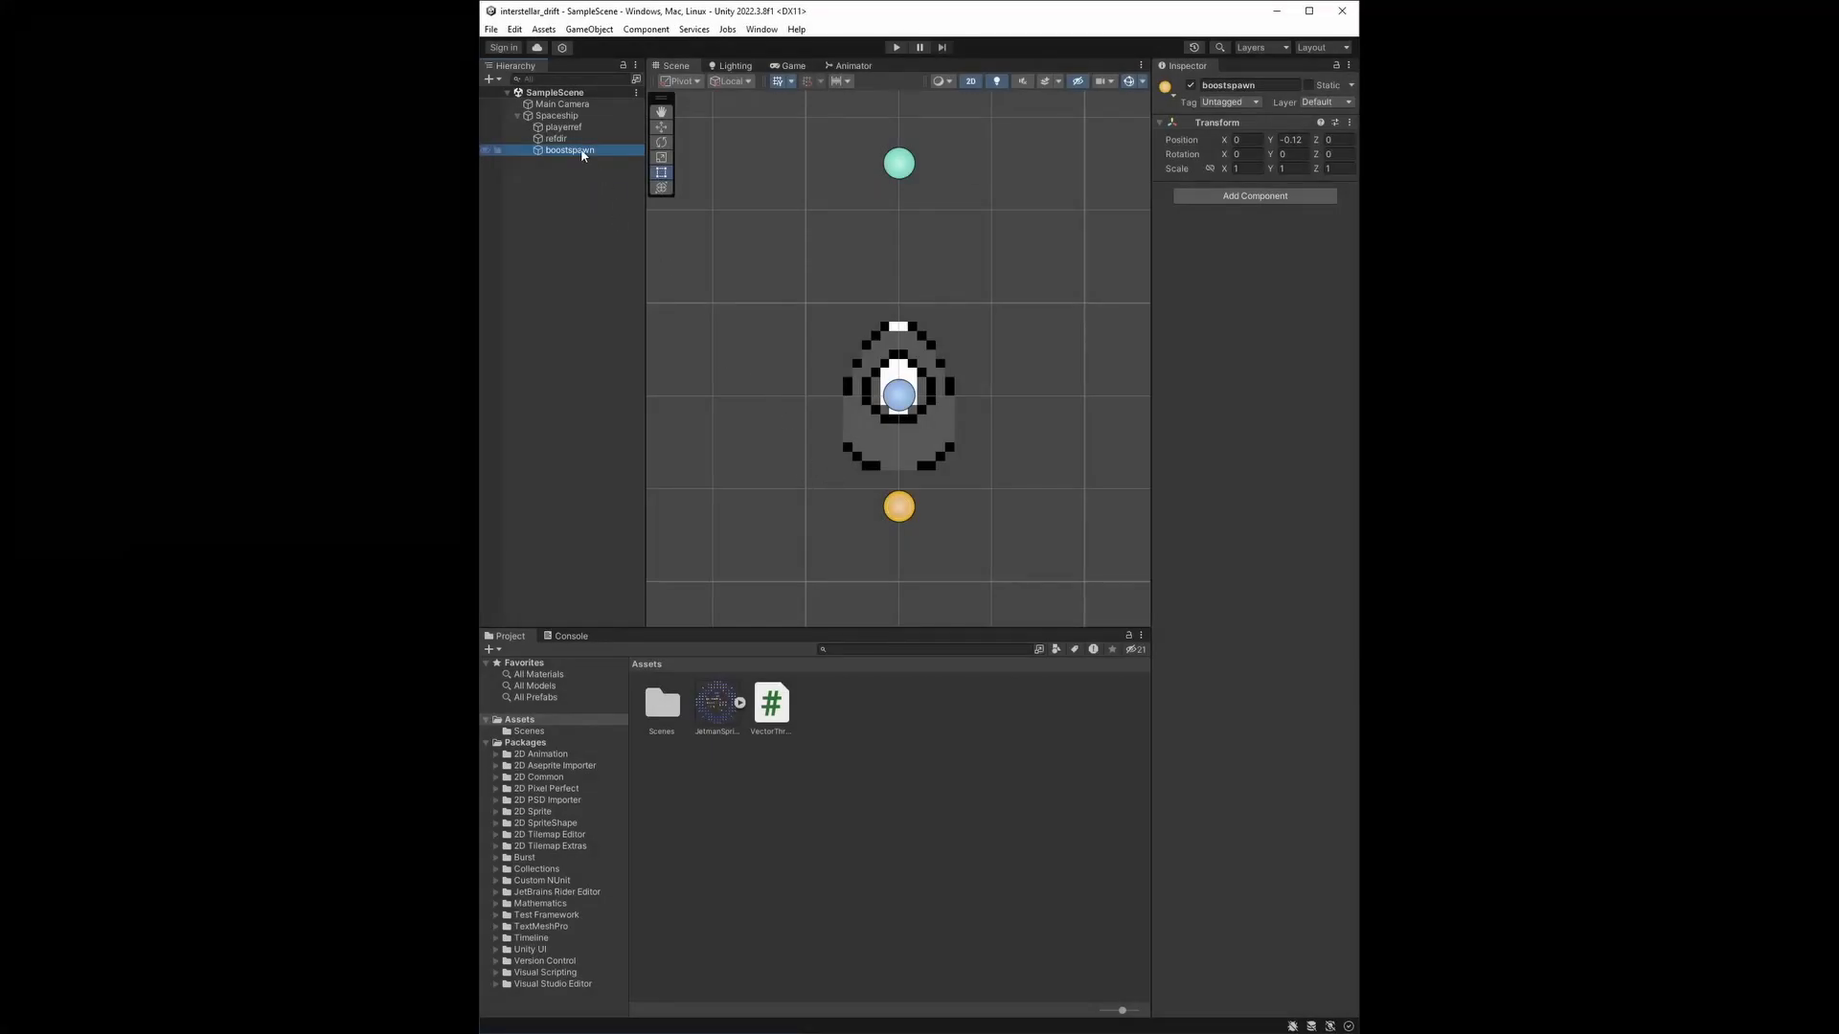
# Step: Add a Sprite Renderer component to boostspawn
pyautogui.click(1248, 196)
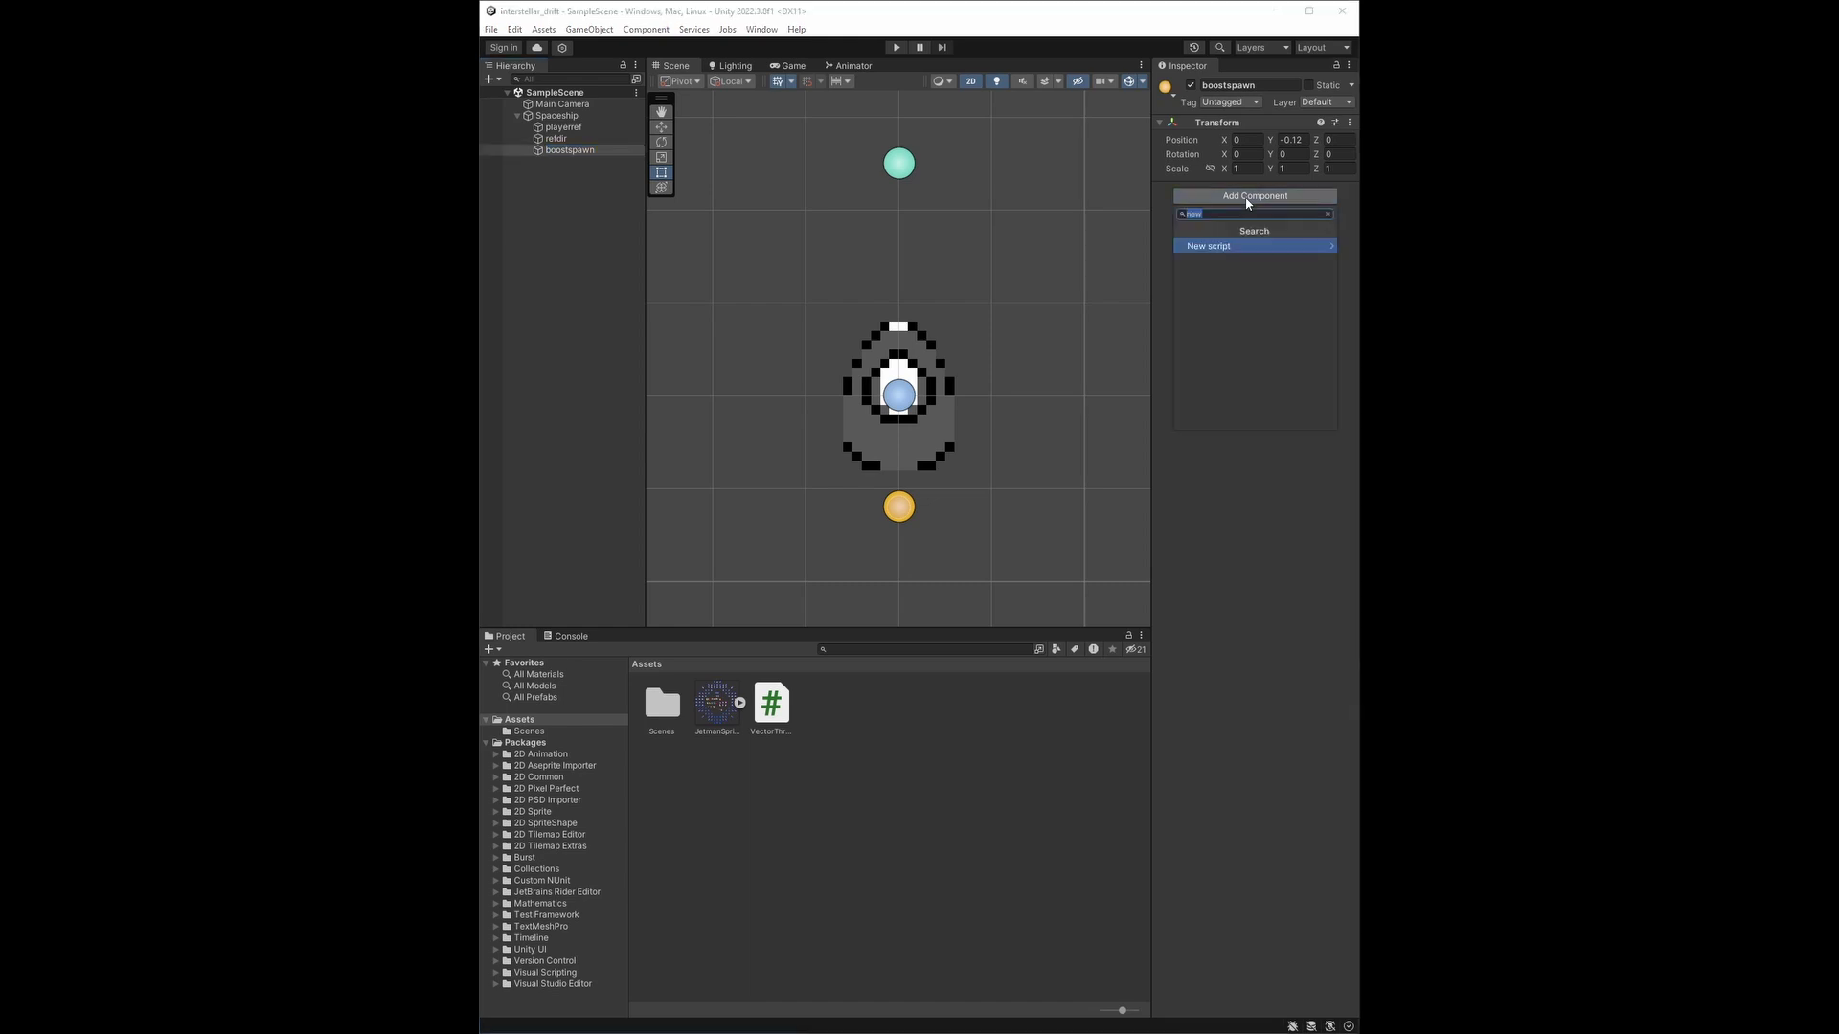
pyautogui.write('spri')
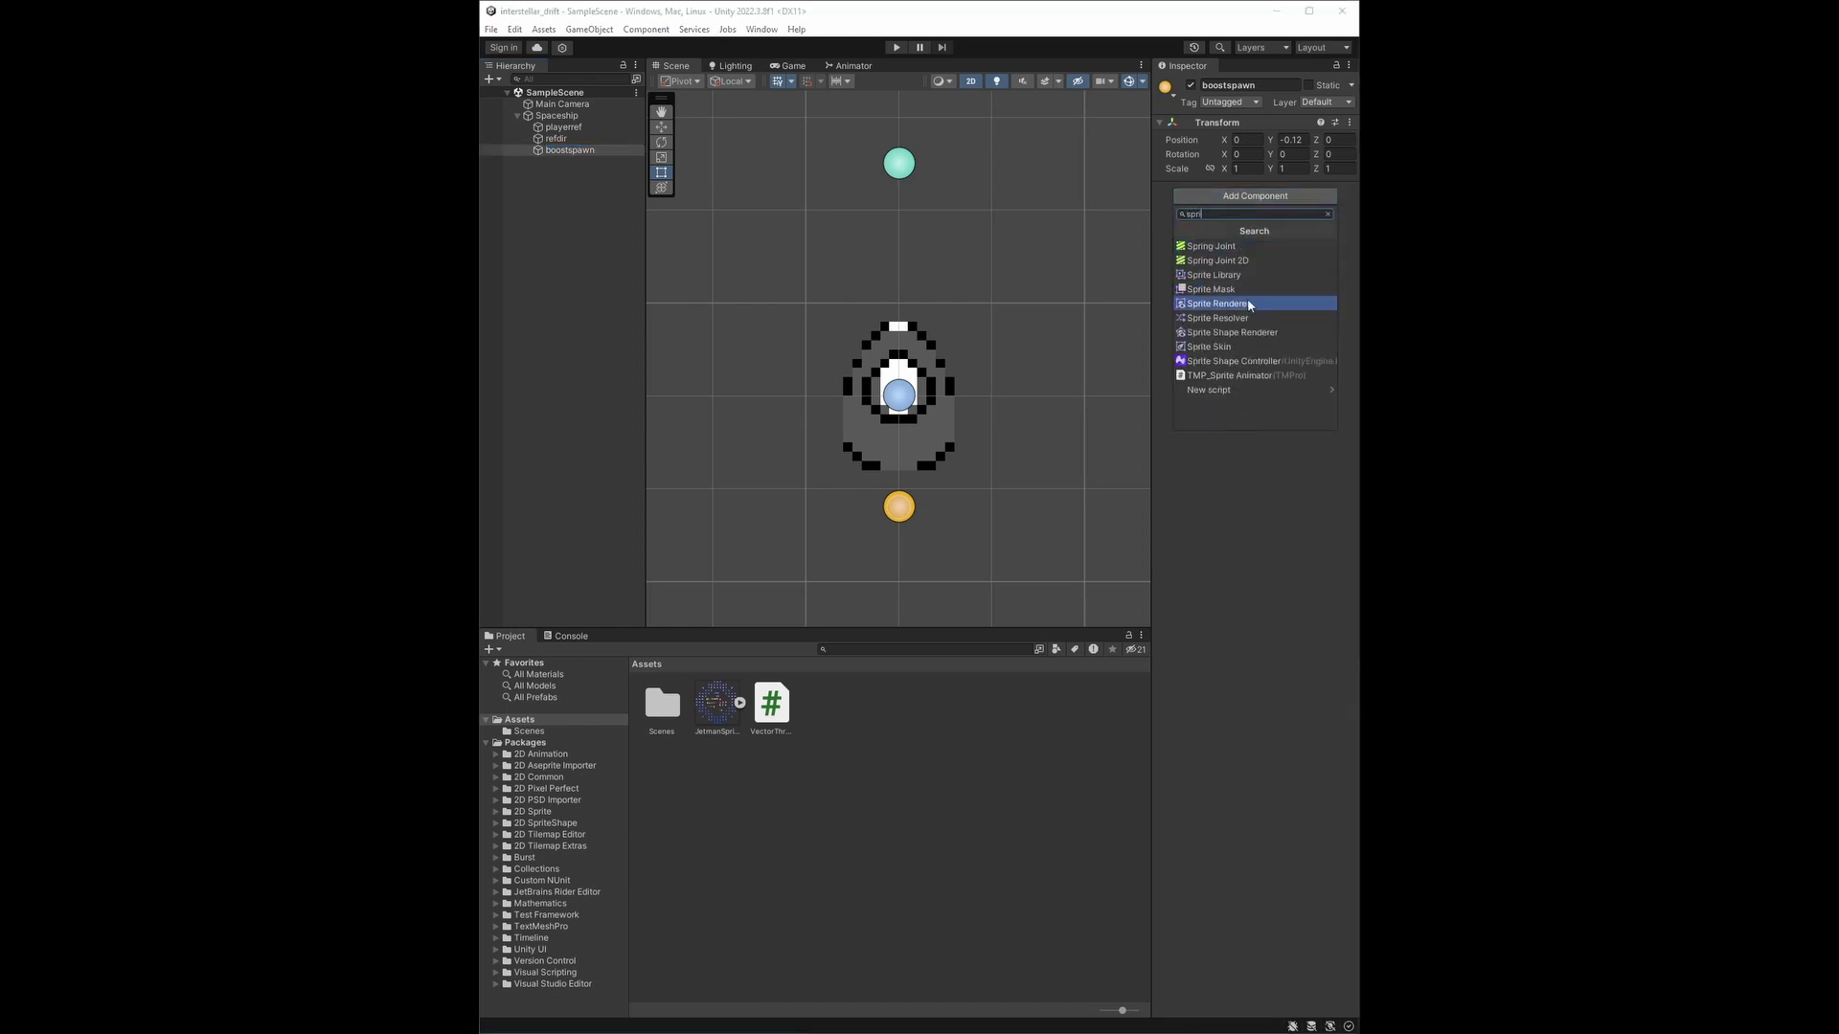
pyautogui.click(1218, 303)
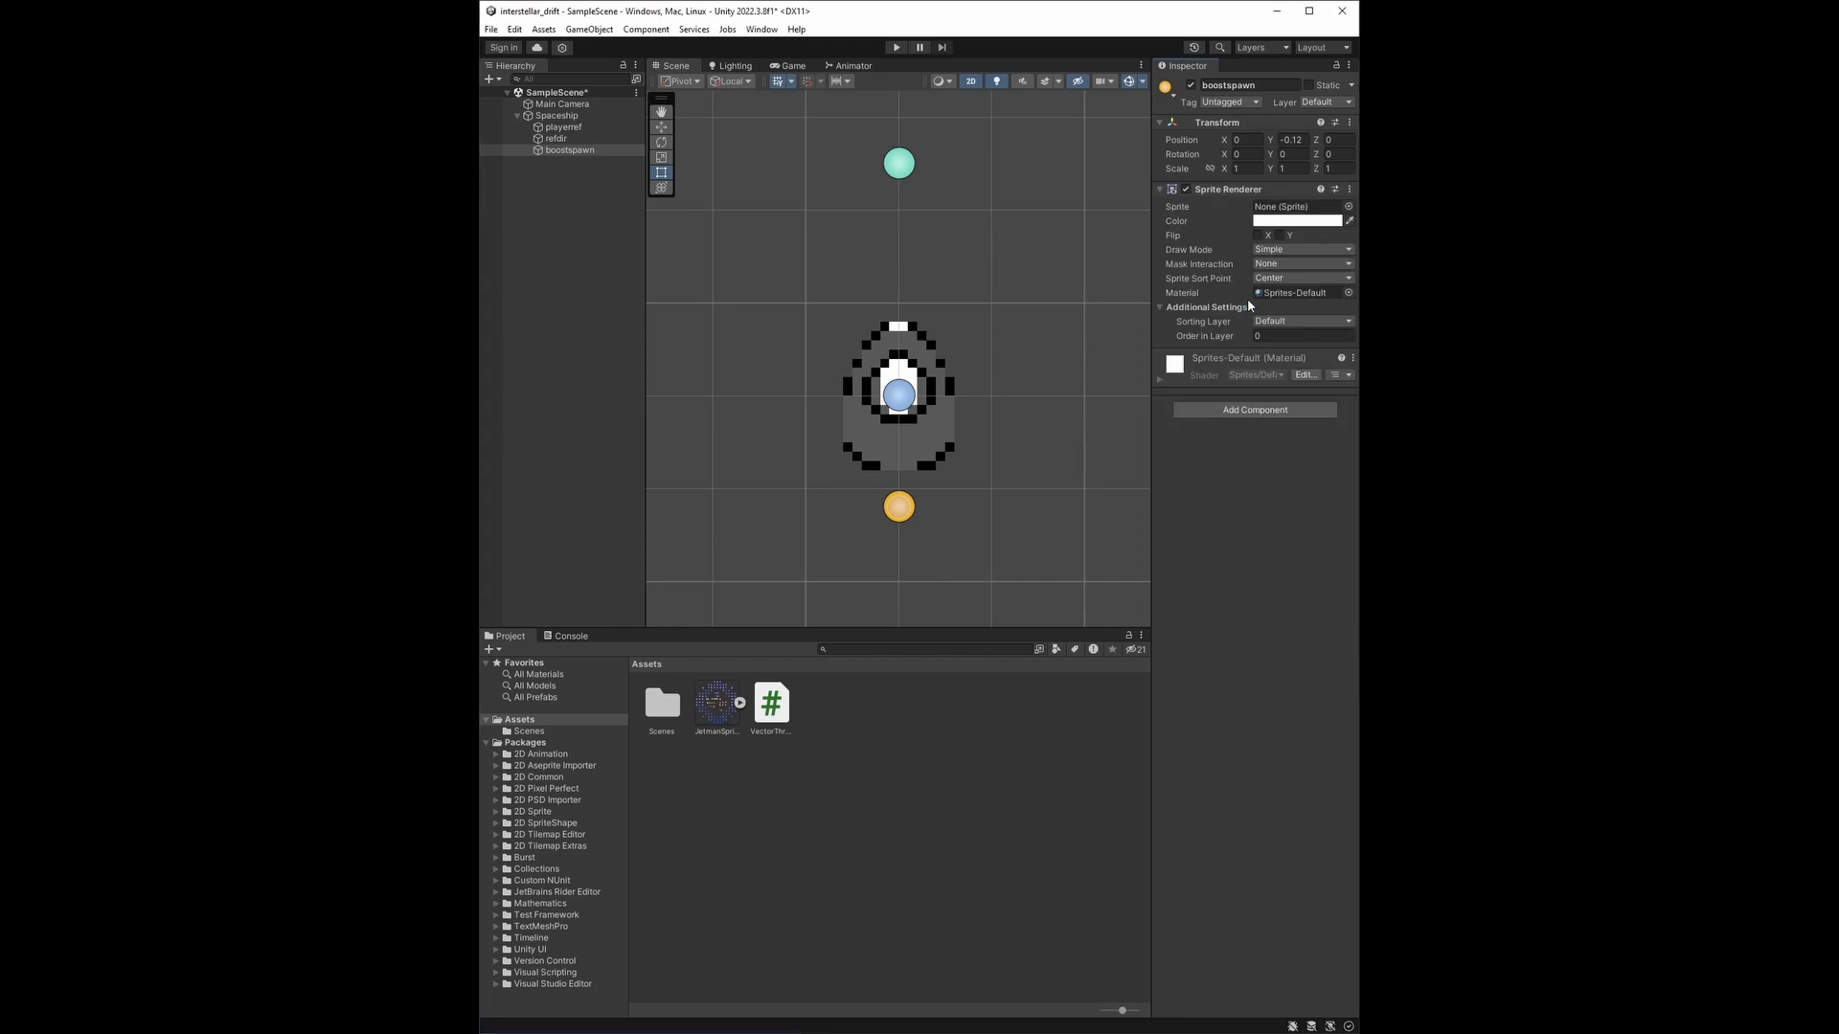
# Step: Add an Animator component to boostspawn and show the JetmanSprite sheet's individual frames
pyautogui.click(1262, 410)
pyautogui.write('ani')
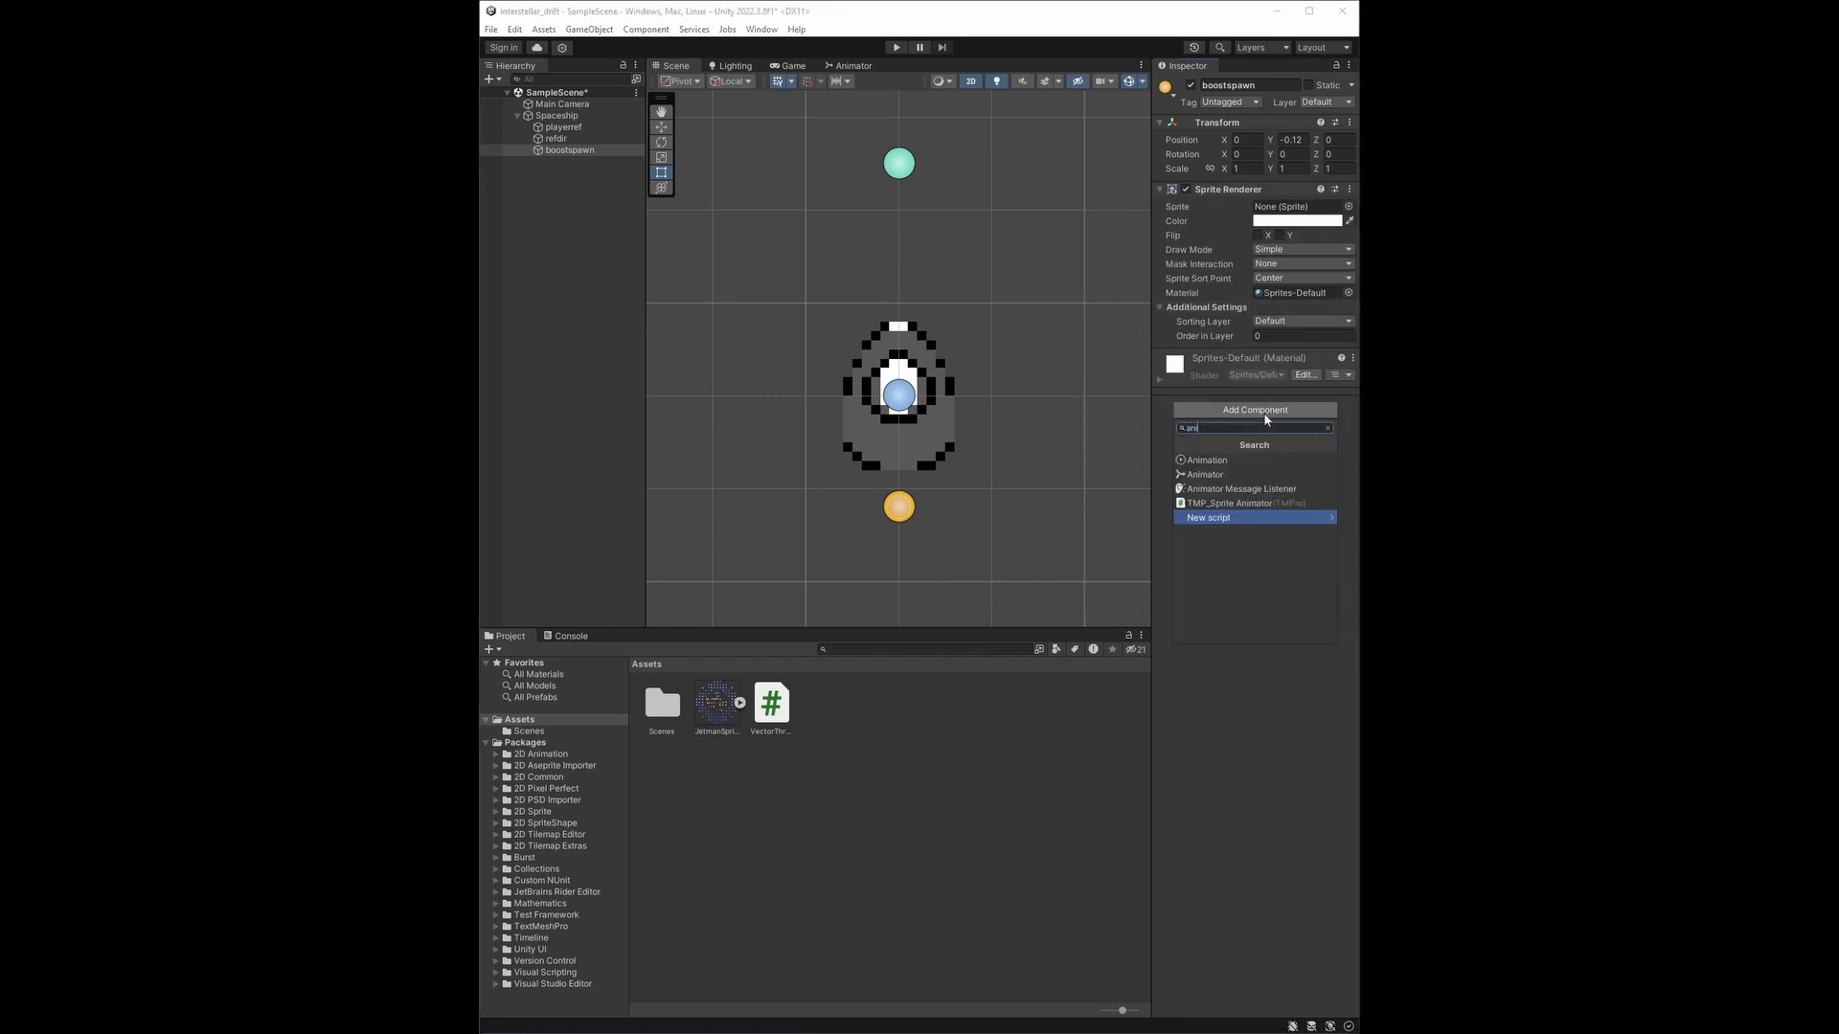
pyautogui.click(1224, 474)
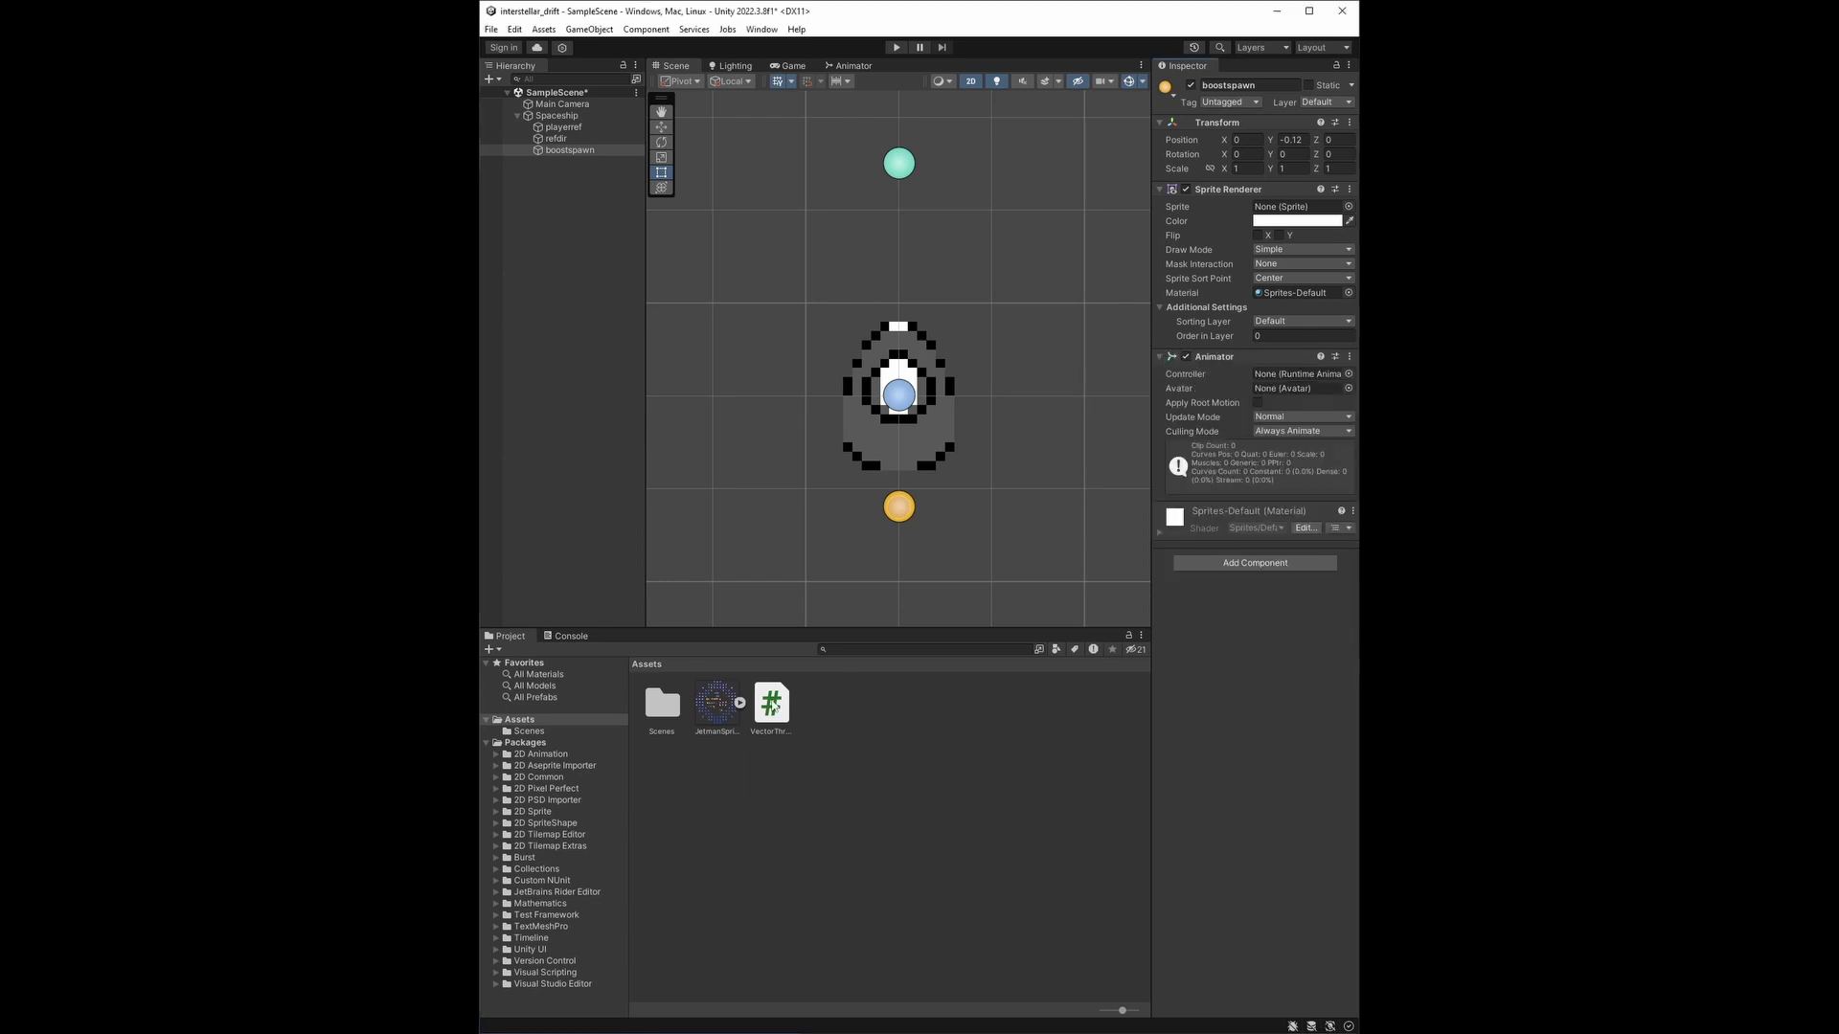
pyautogui.click(741, 702)
# Step: Assign the orange flame sub-sprite from JetmanSprite to boostspawn's Sprite Renderer
pyautogui.scroll(-10, 855, 790)
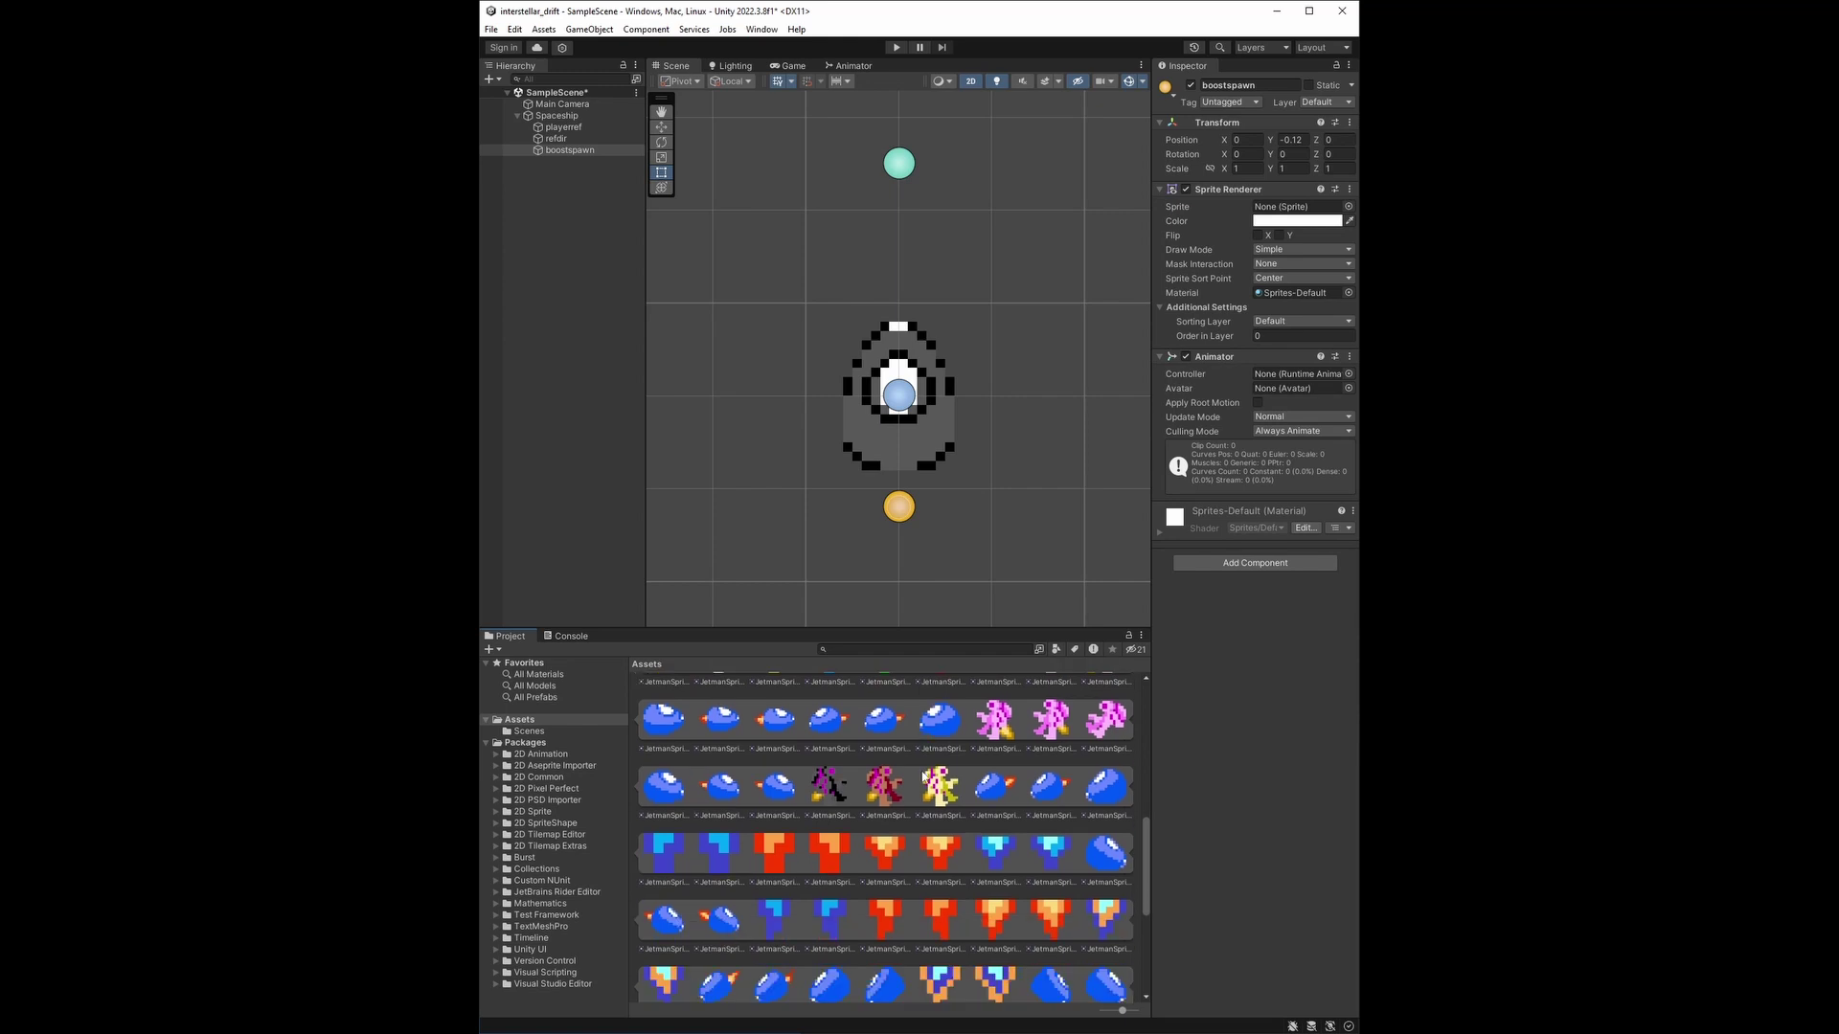
pyautogui.scroll(-1, 924, 775)
pyautogui.scroll(-2, 934, 771)
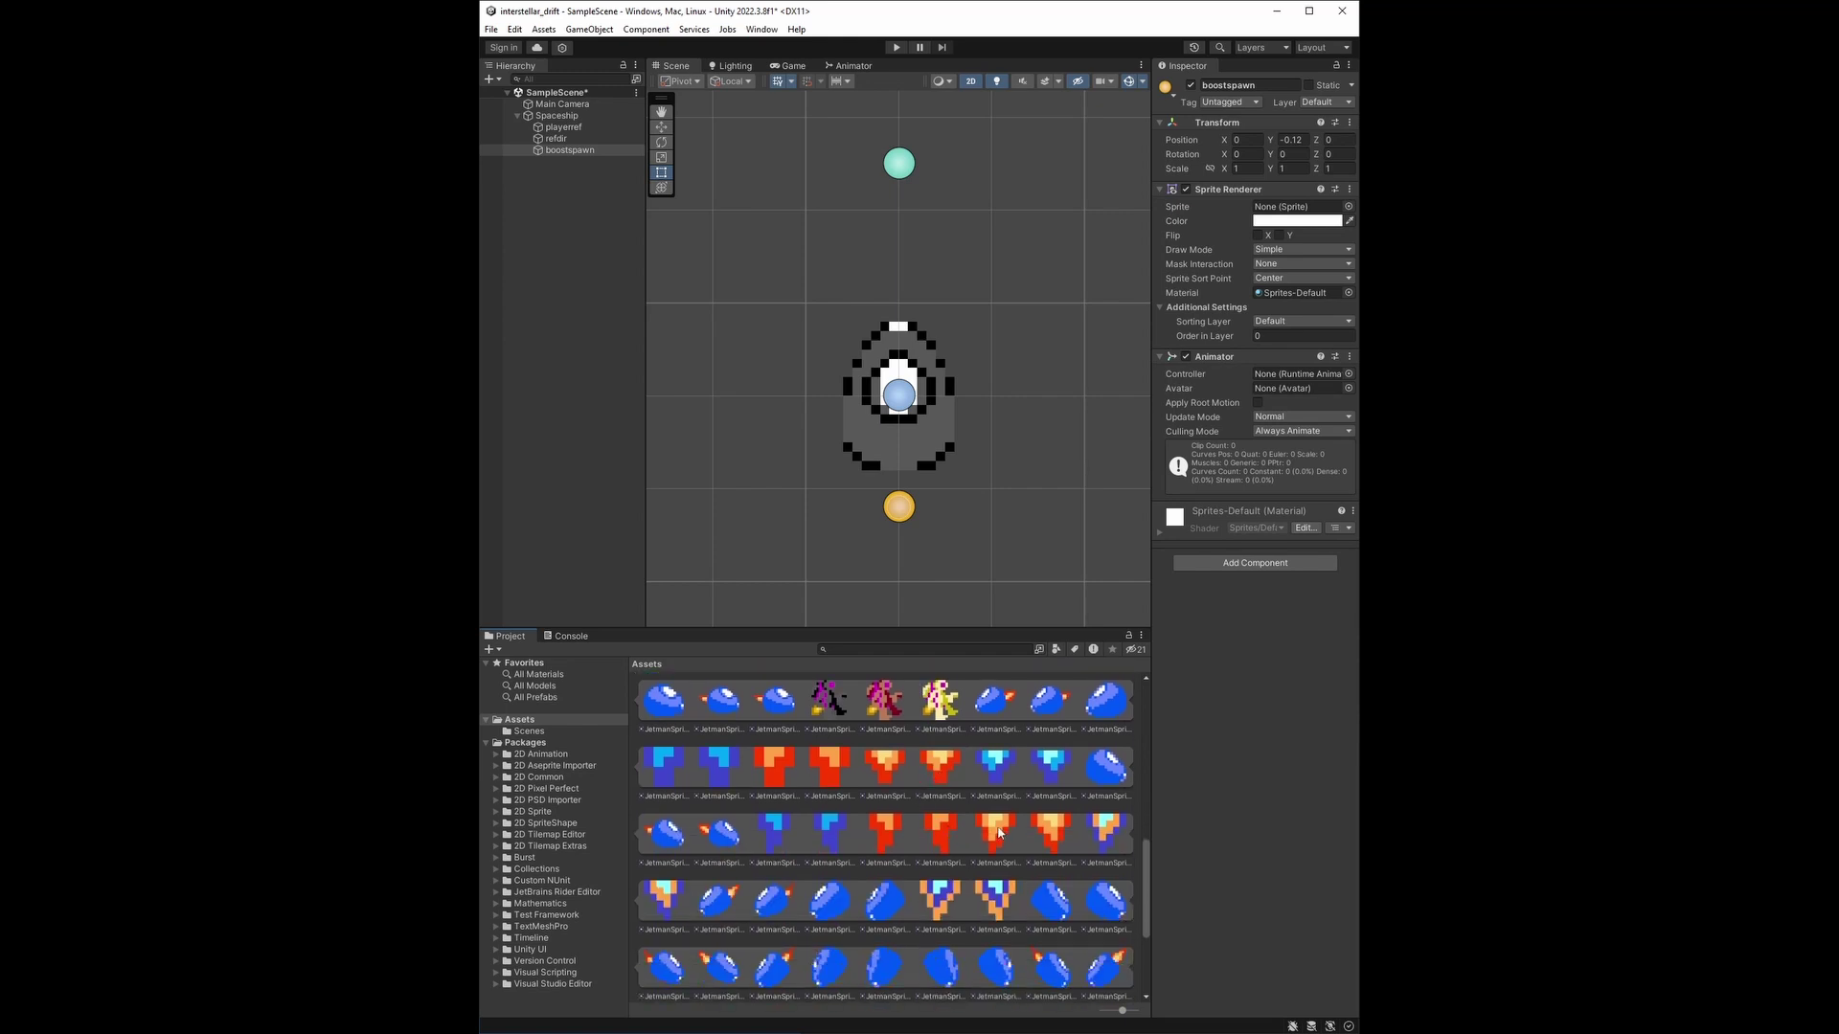
pyautogui.moveTo(999, 831); pyautogui.dragTo(1287, 213)
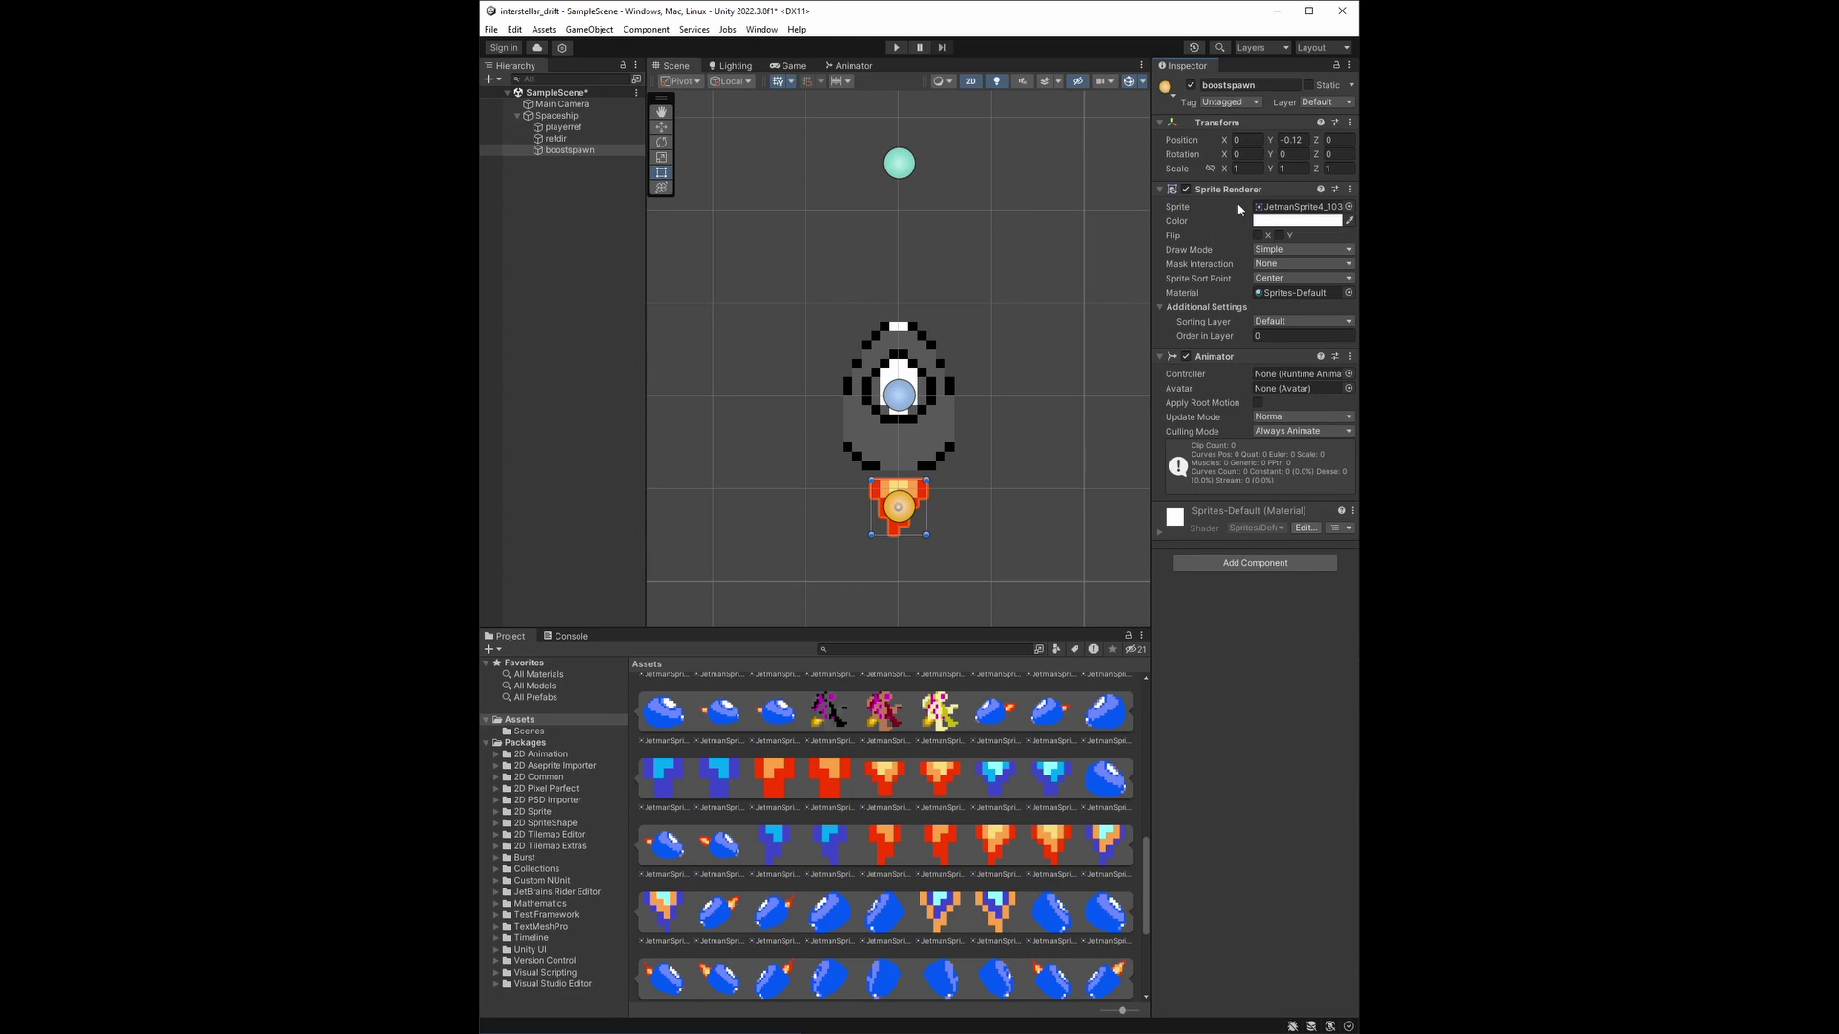
# Step: Set boostspawn's Y position to -0.11 below the ship and collapse the JetmanSprite sheet
pyautogui.moveTo(1271, 140); pyautogui.dragTo(1276, 140)
pyautogui.click(1299, 137)
pyautogui.click(1304, 140)
pyautogui.press('BackSpace')
pyautogui.write('1')
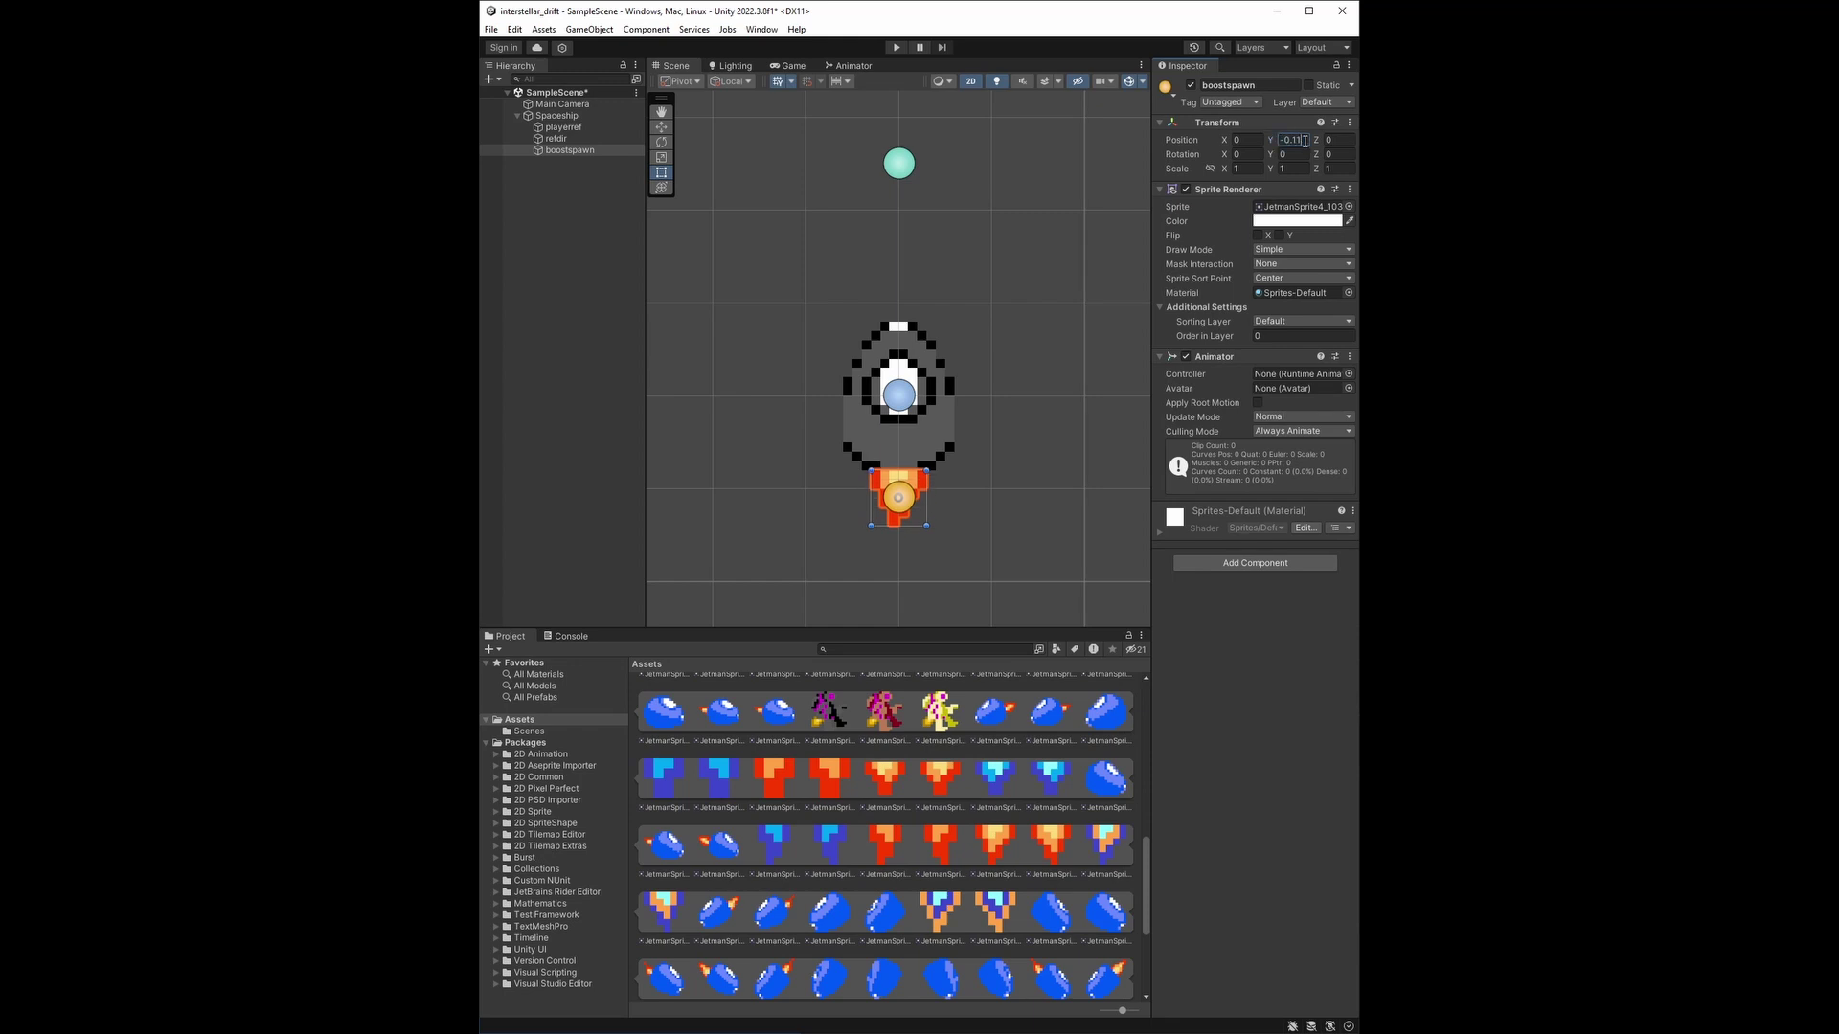
pyautogui.press('Return')
pyautogui.moveTo(1146, 893); pyautogui.dragTo(1147, 720)
pyautogui.click(742, 705)
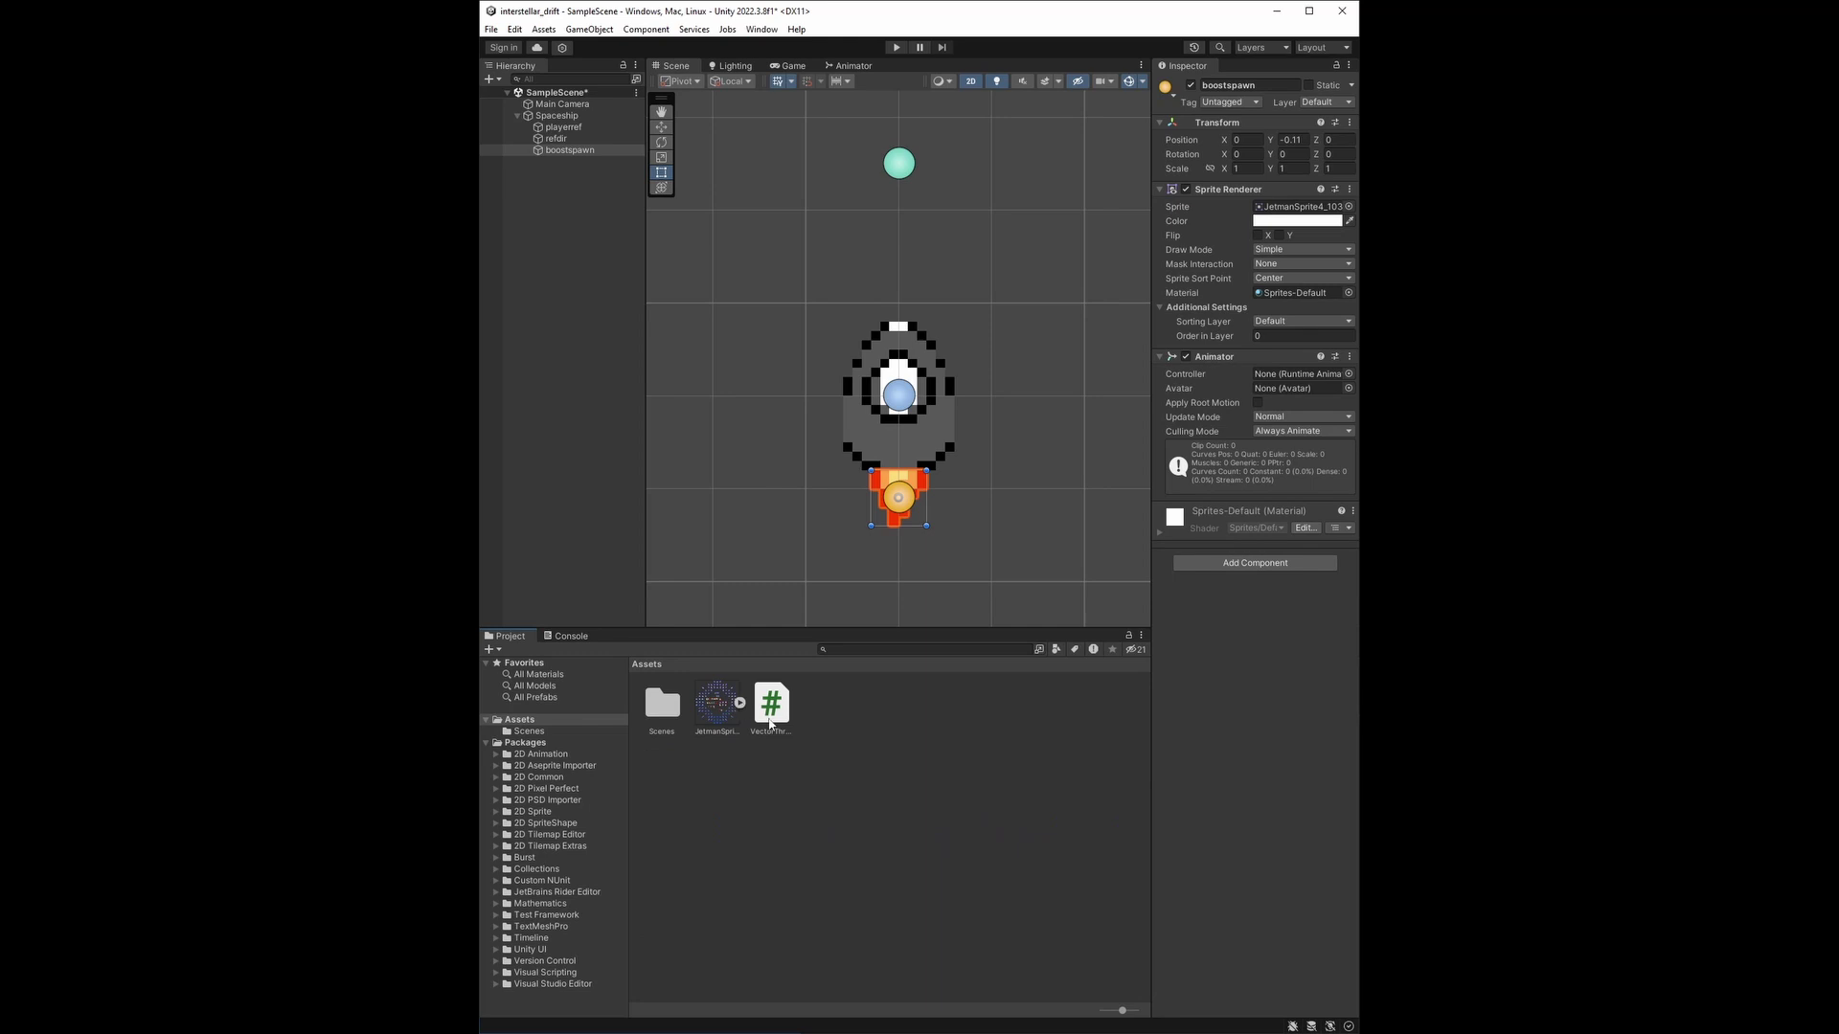
# Step: Create a boostanim animation clip in Assets and open it in a floating Animation window
pyautogui.rightClick(902, 709)
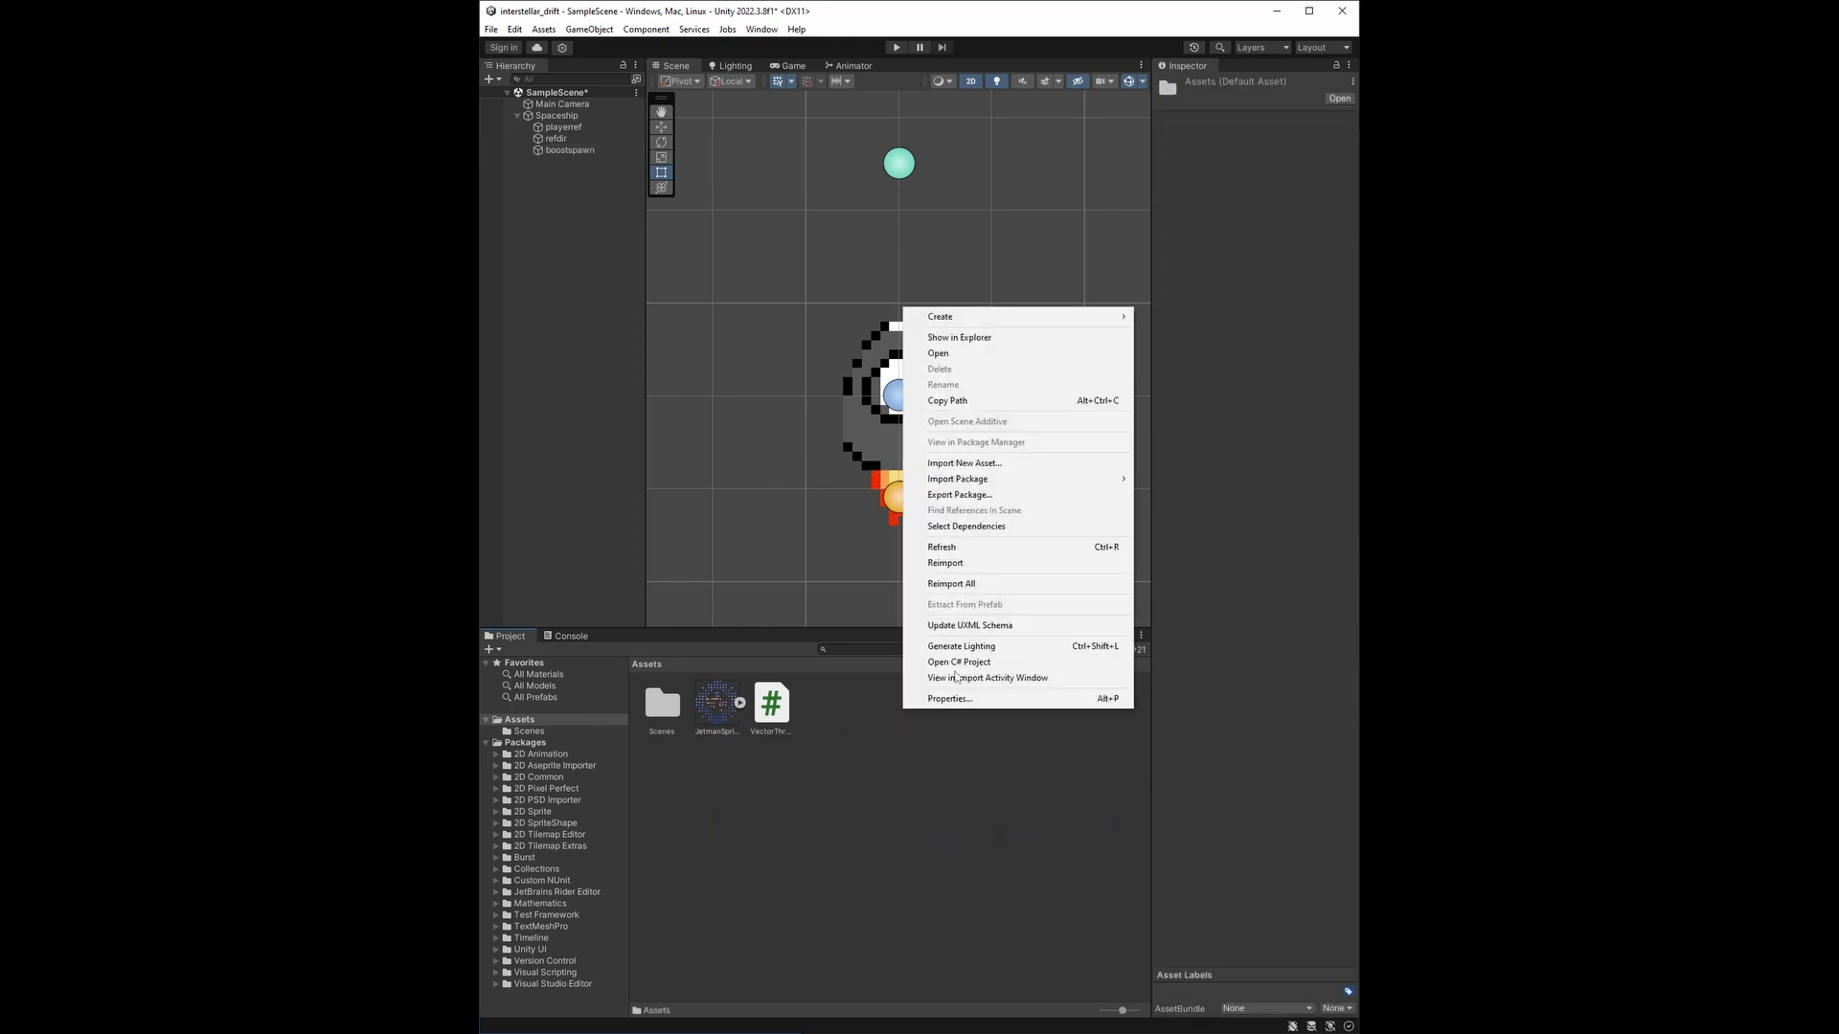
pyautogui.moveTo(1023, 326)
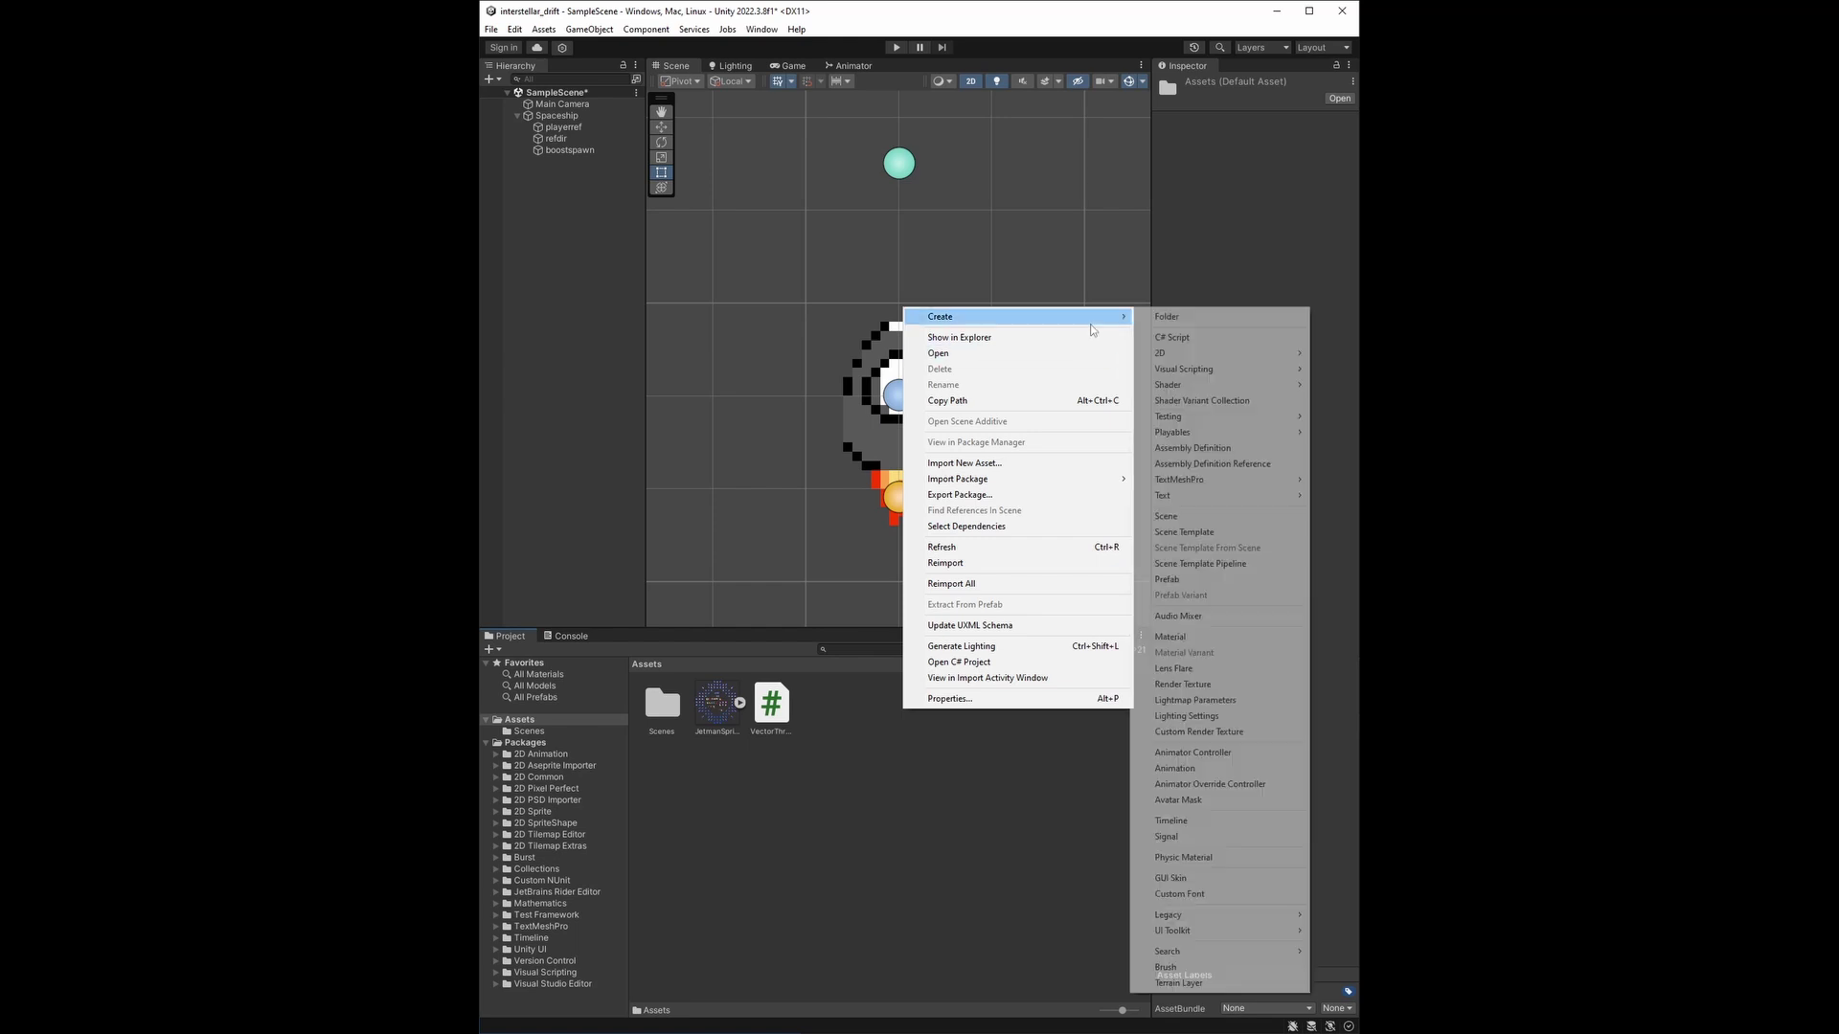
pyautogui.click(1204, 769)
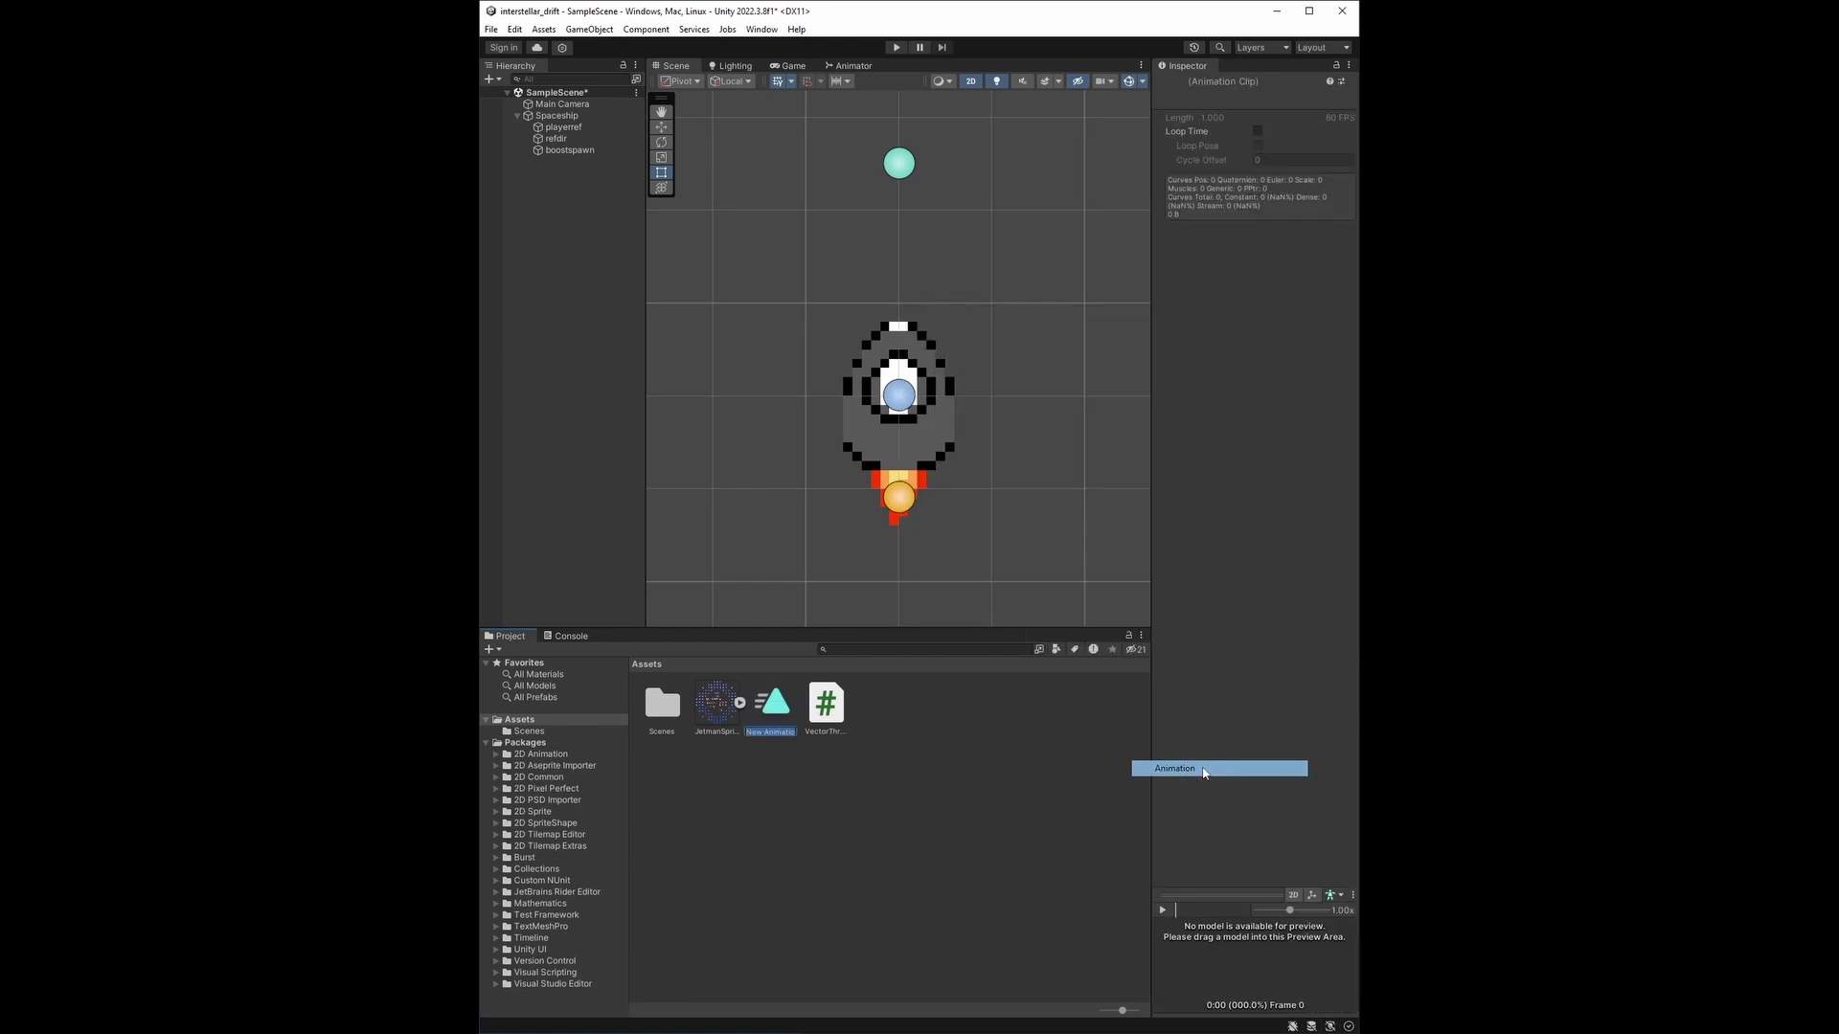
pyautogui.write('boost')
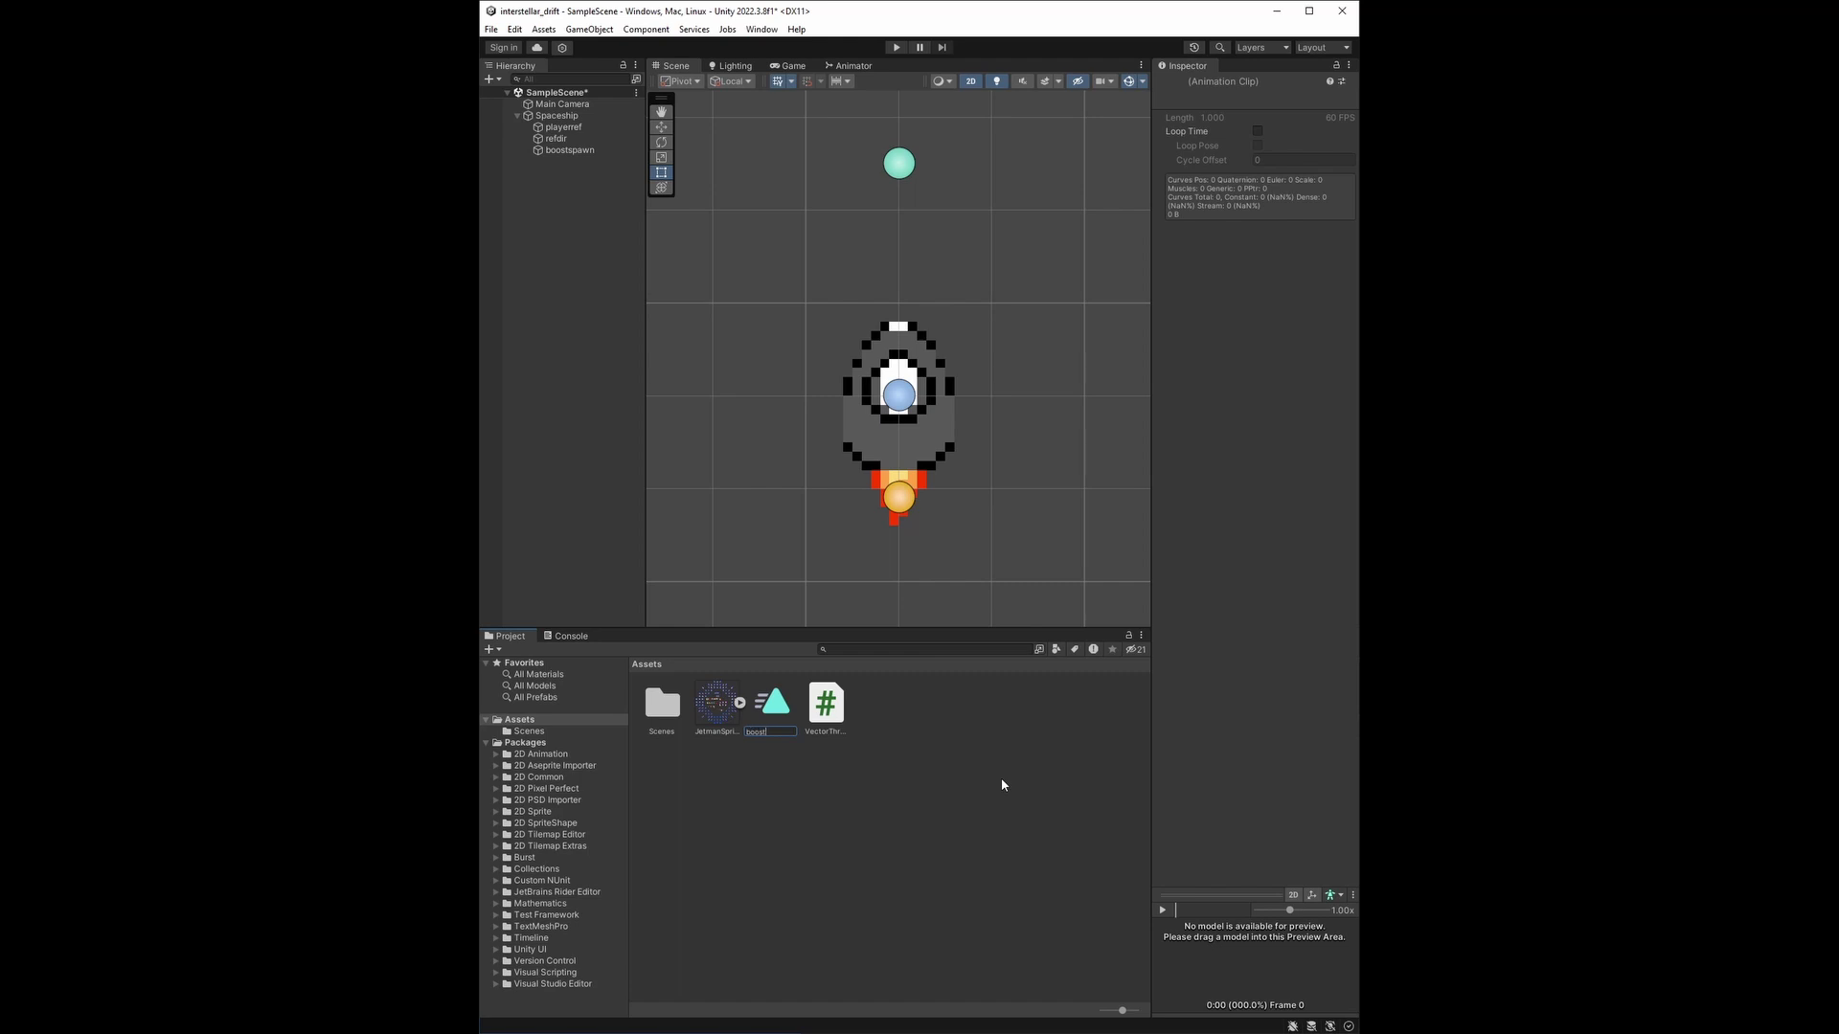
pyautogui.write('anim')
pyautogui.press('Return')
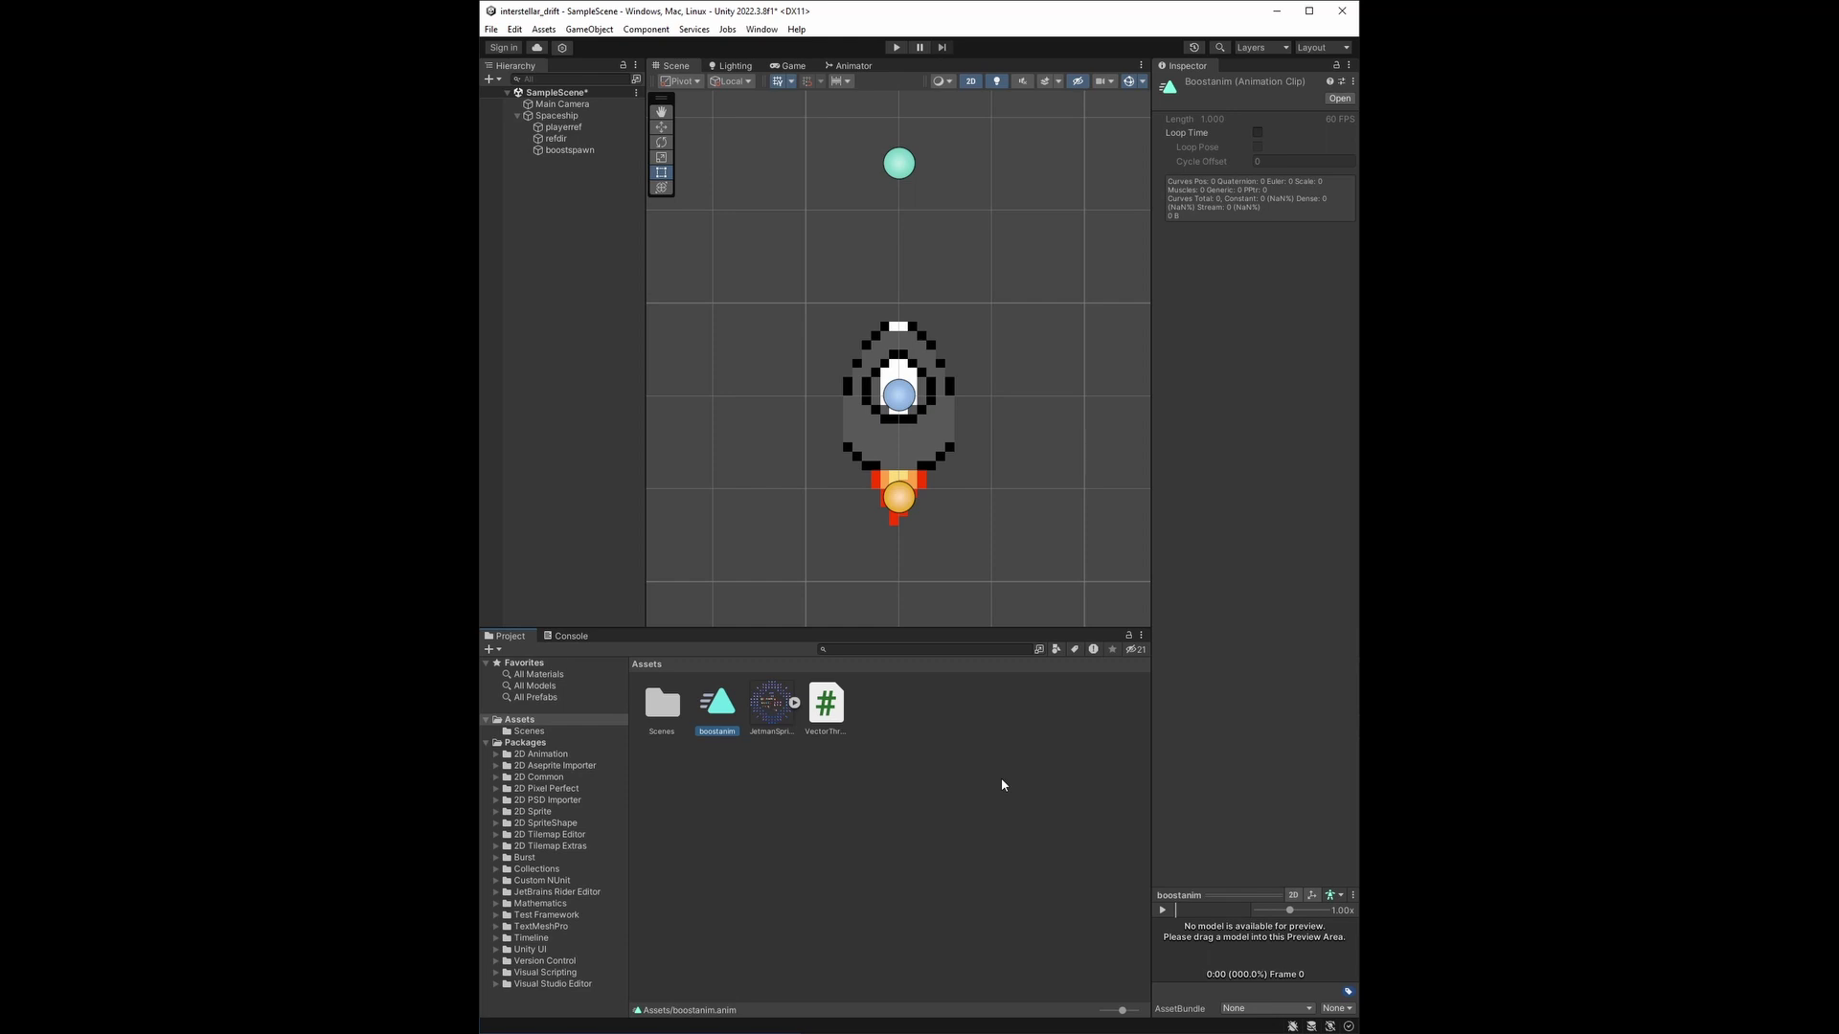
pyautogui.doubleClick(720, 697)
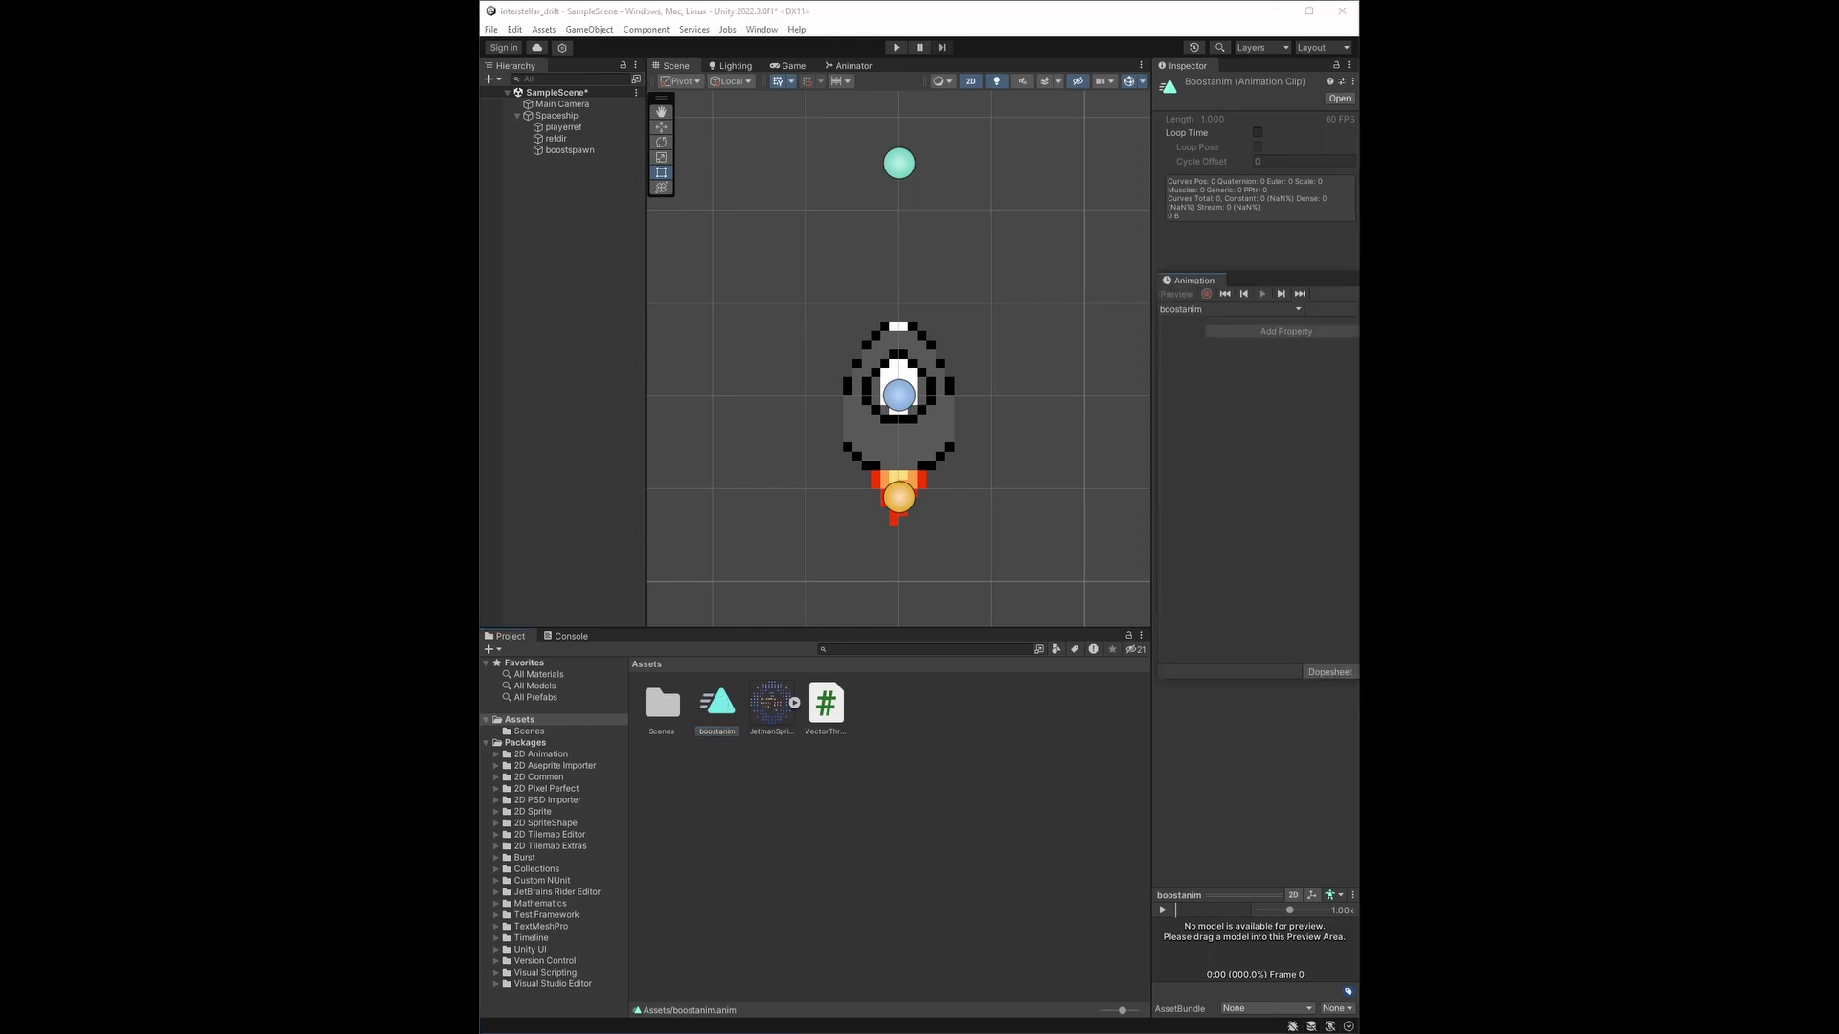
pyautogui.moveTo(1192, 280); pyautogui.dragTo(944, 243)
# Step: Create a clip for boostspawn, overwriting the existing boostanim.anim file
pyautogui.click(575, 151)
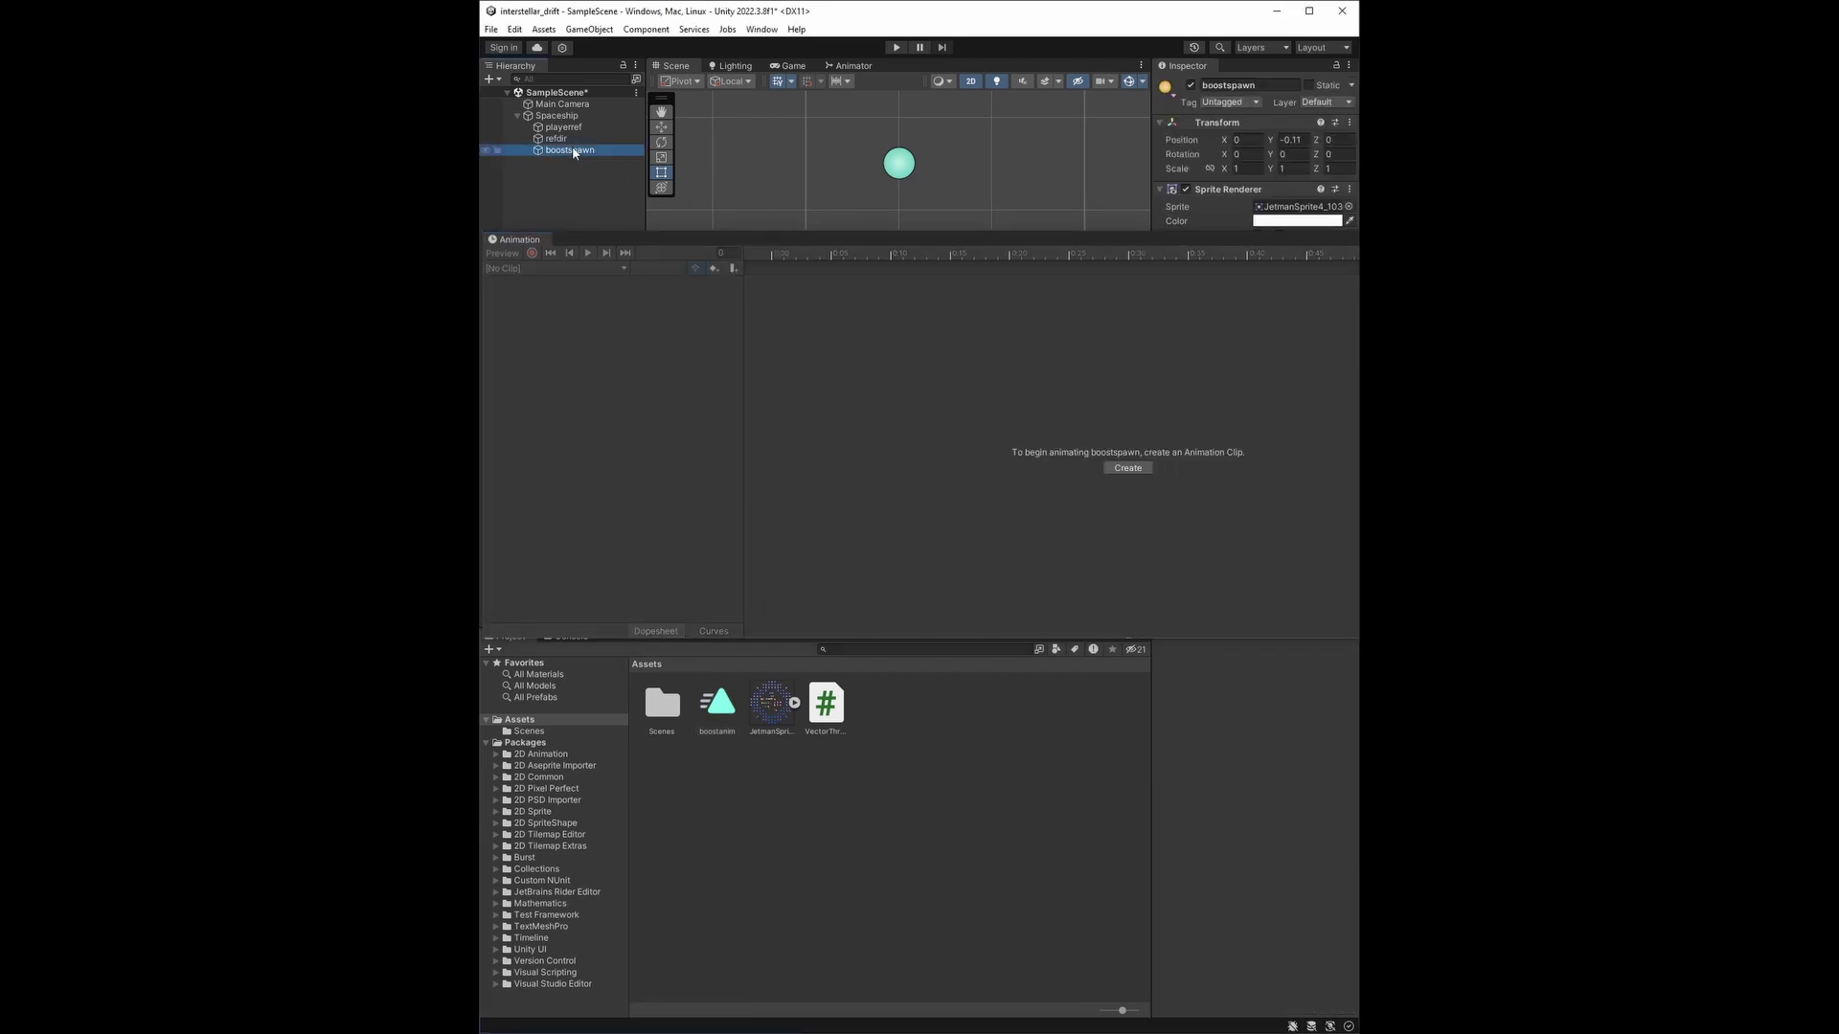
pyautogui.click(1111, 469)
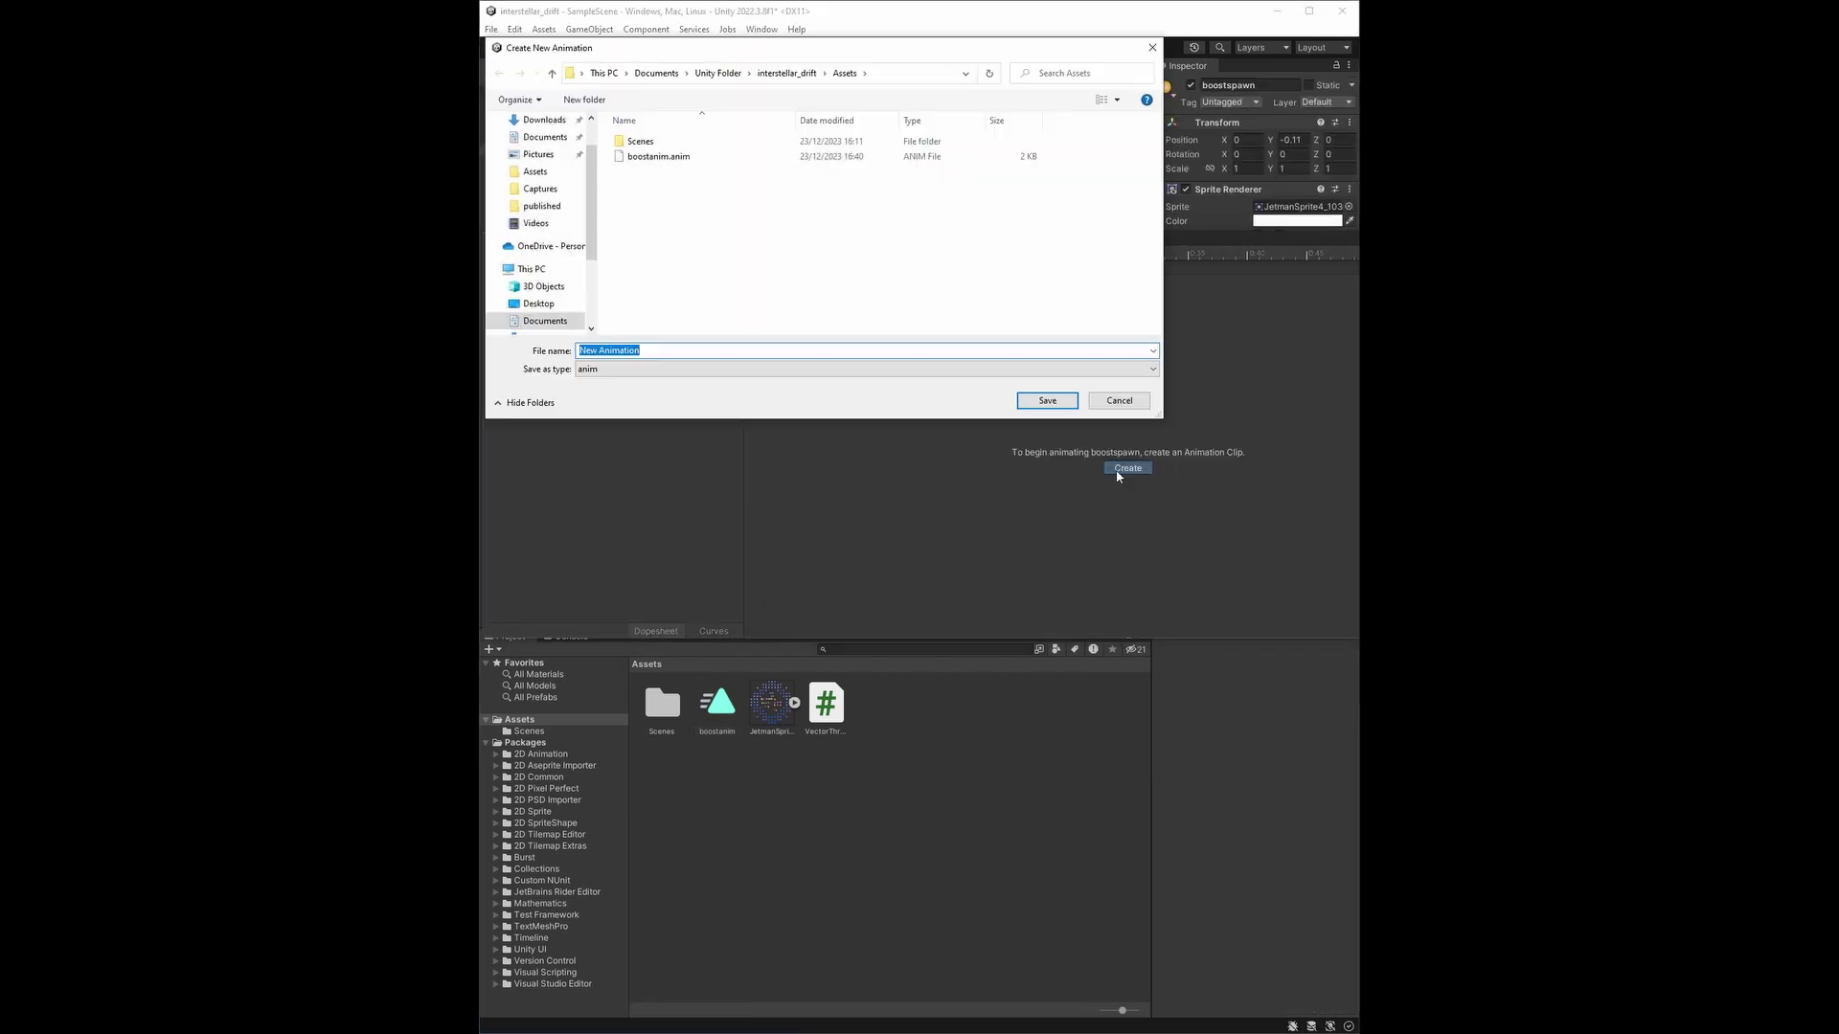
pyautogui.click(649, 160)
pyautogui.press('Return')
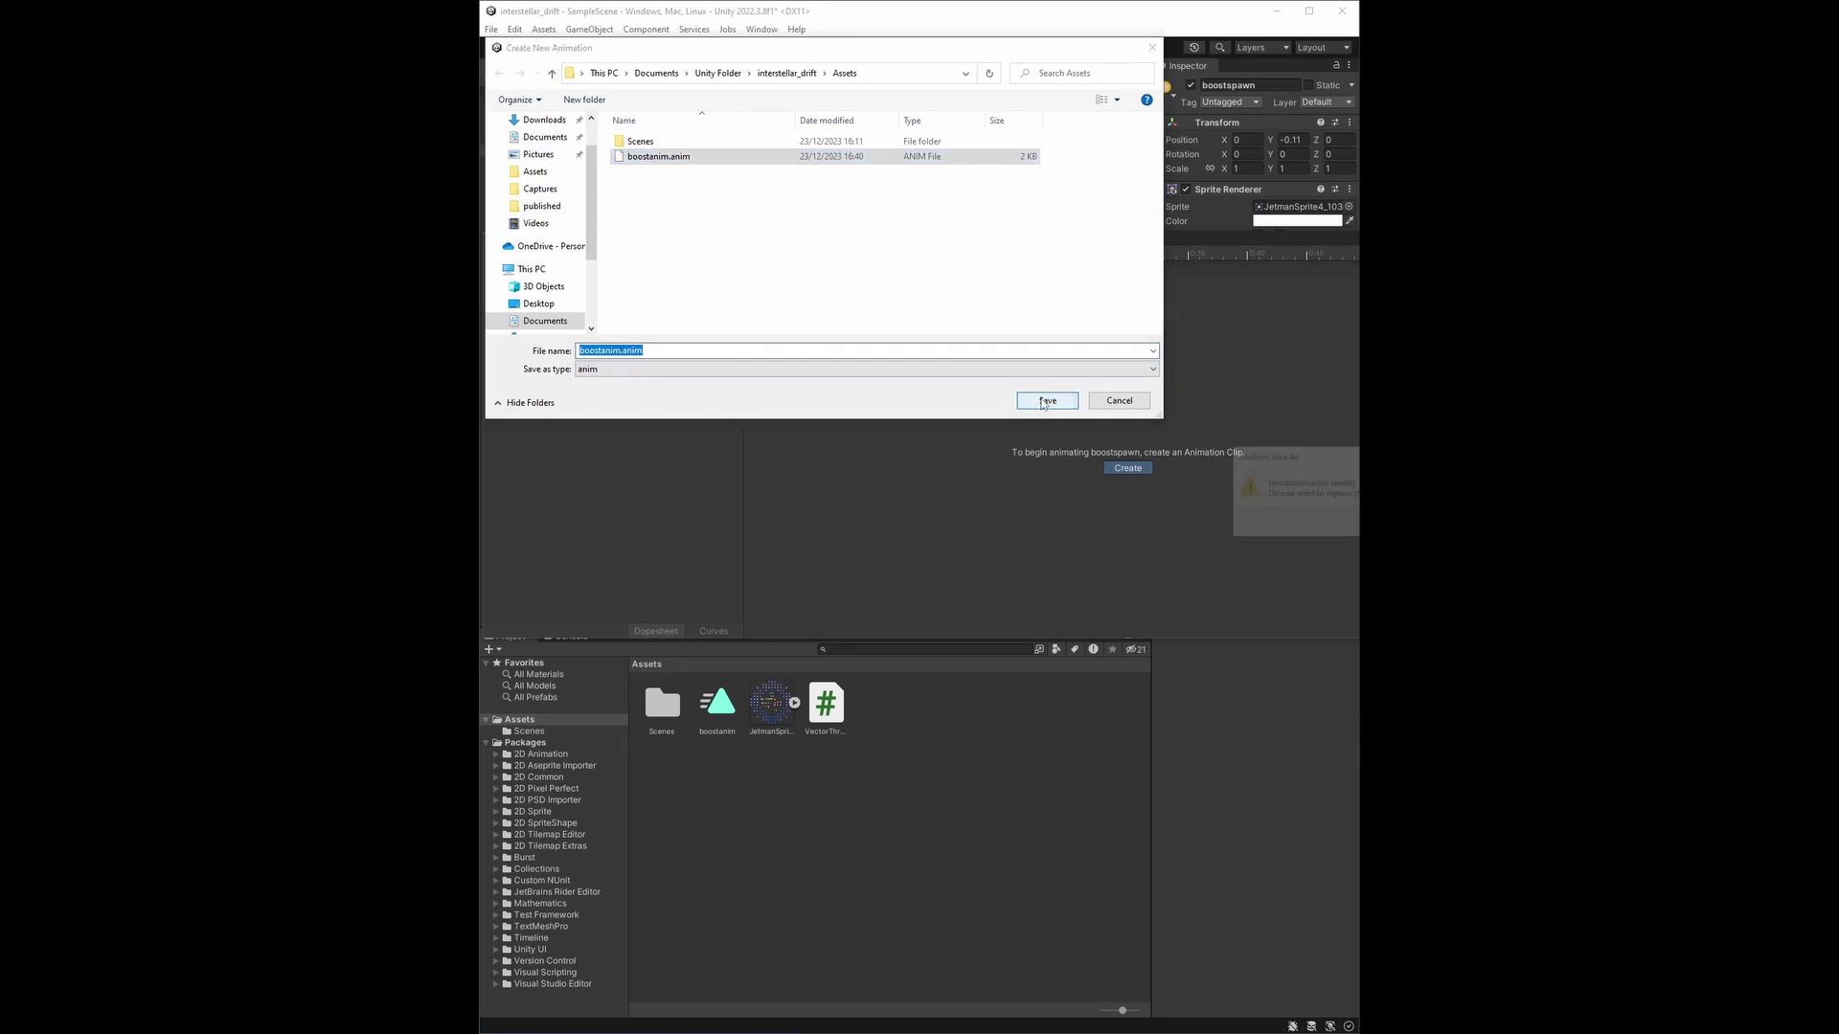
pyautogui.press('y')
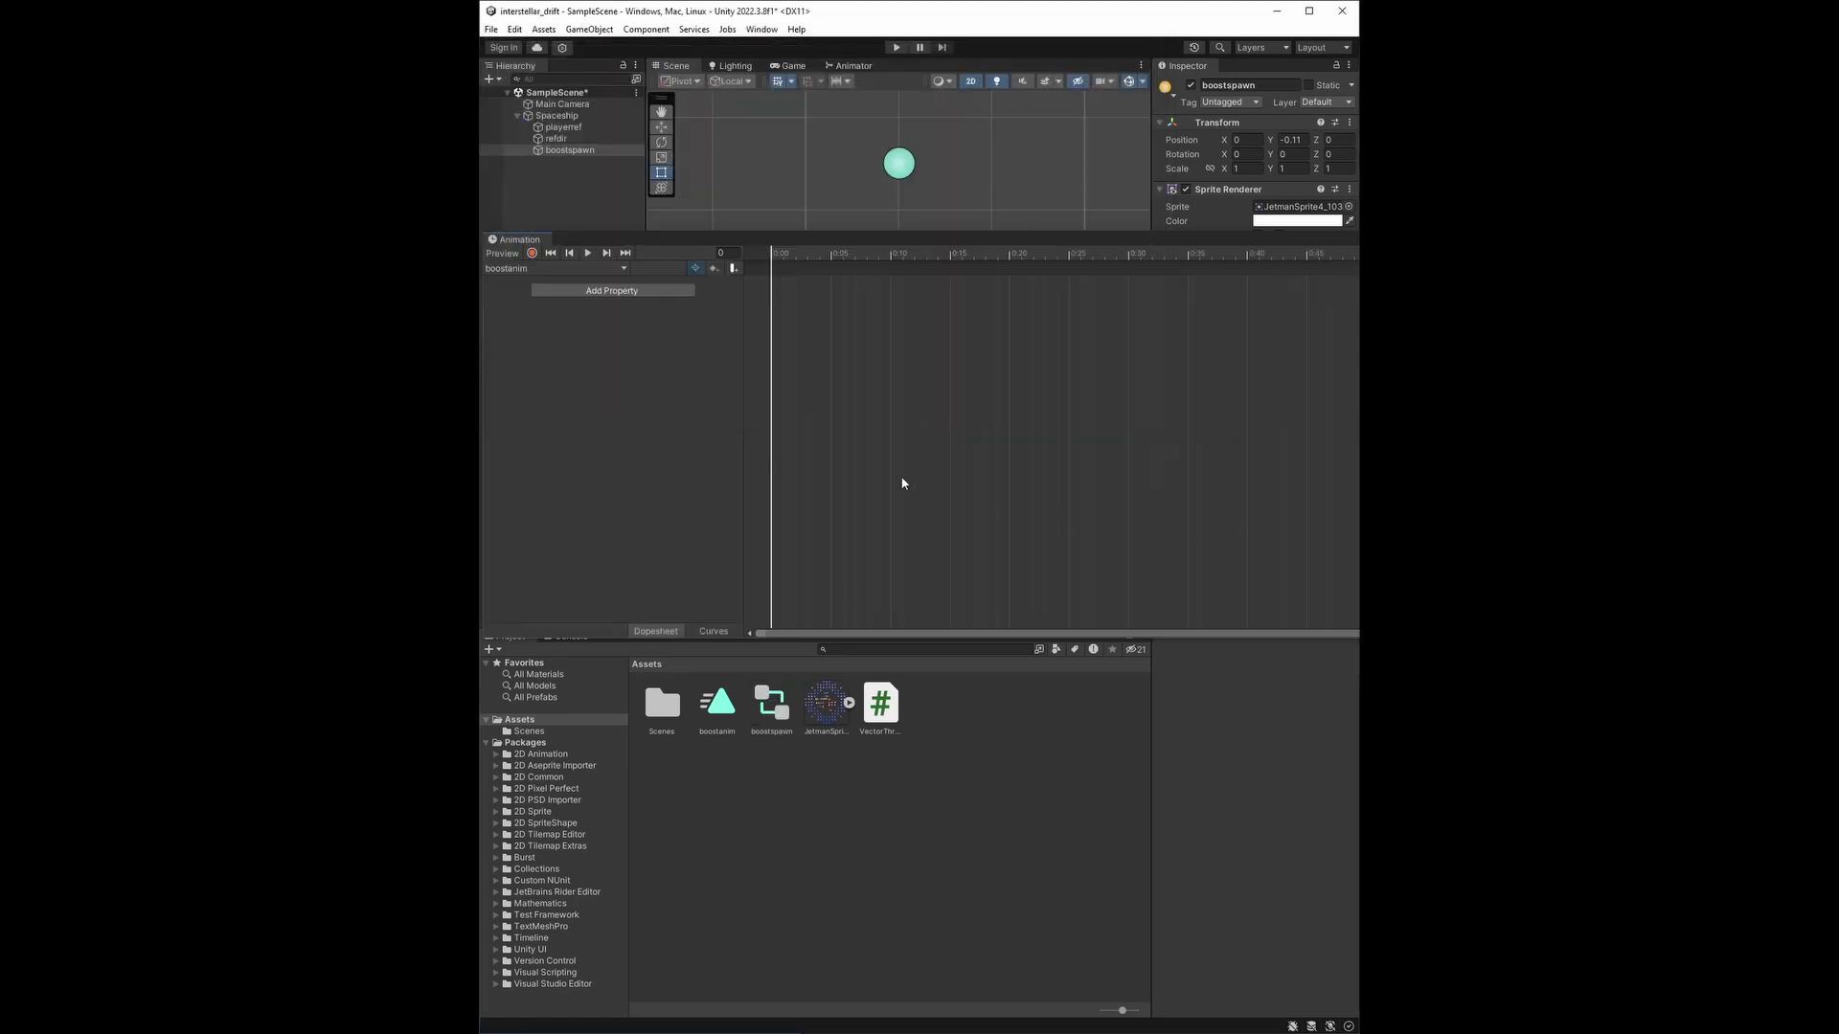
# Step: Add six JetmanSprite flame frames as keyframes on the boostanim Sprite track
pyautogui.click(848, 703)
pyautogui.scroll(-5, 910, 795)
pyautogui.scroll(-2, 922, 805)
pyautogui.scroll(-1, 918, 806)
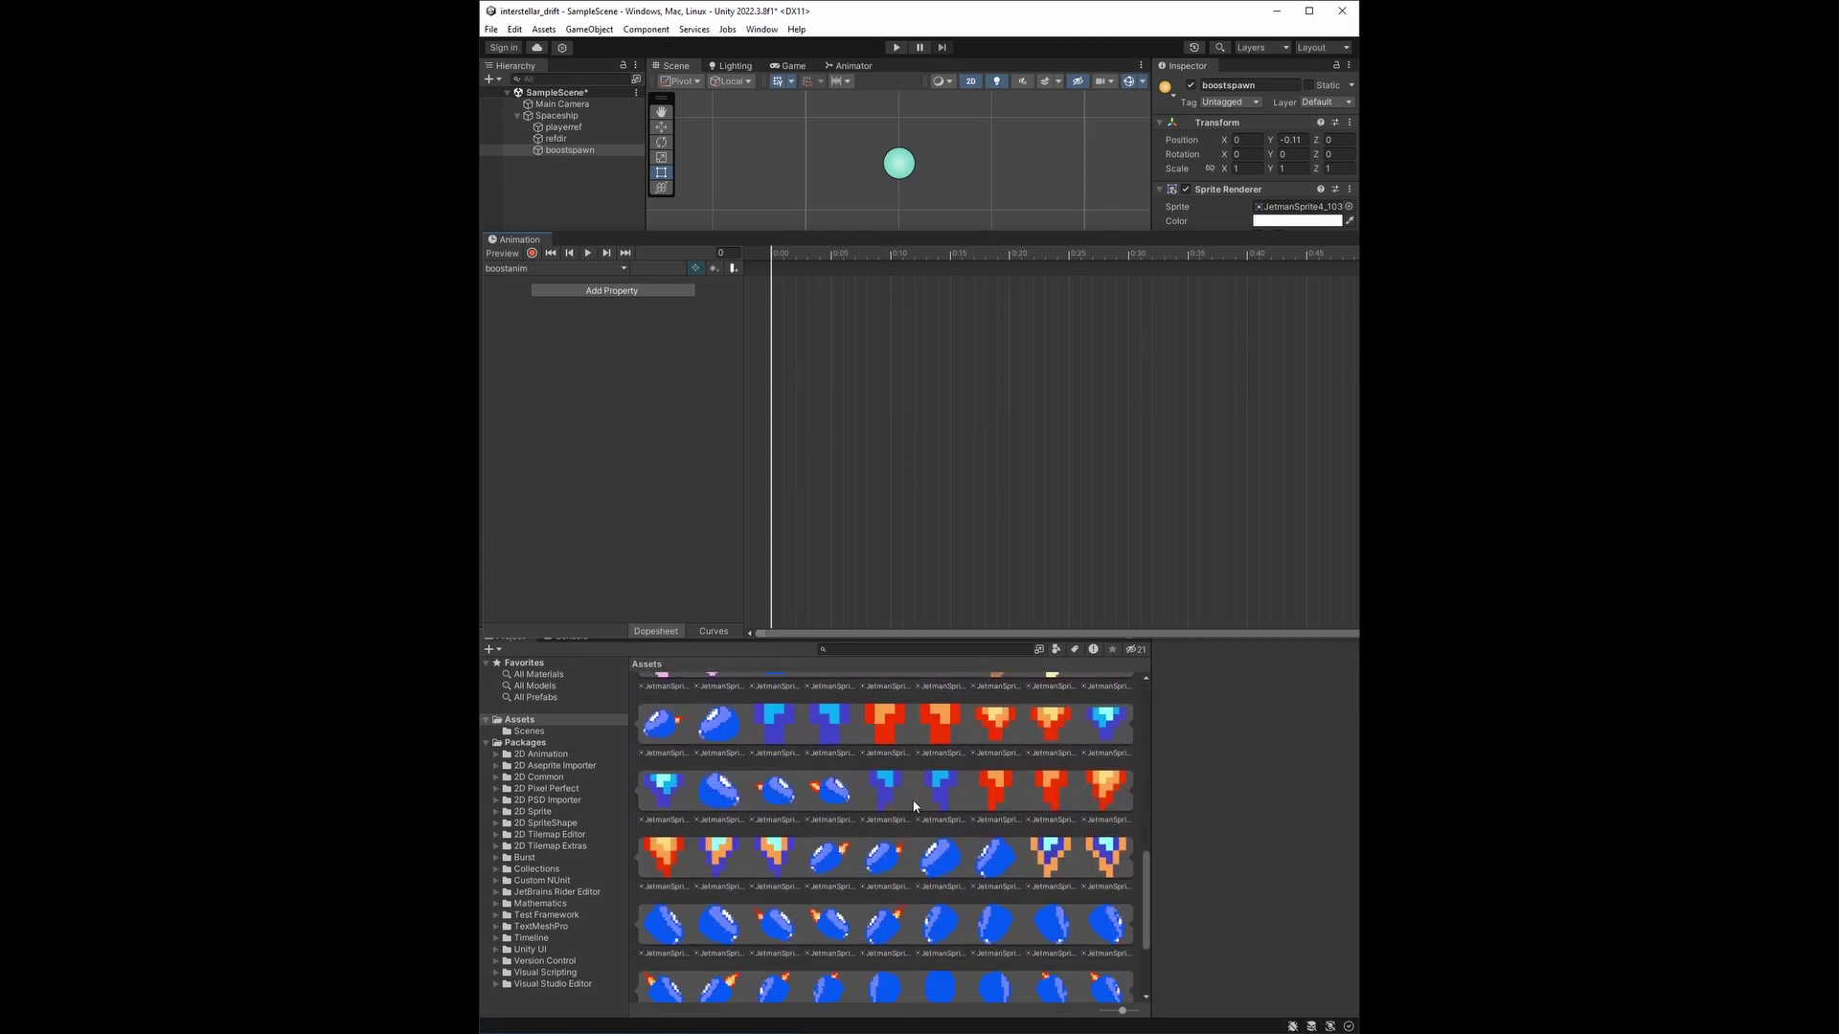
pyautogui.moveTo(1087, 794); pyautogui.dragTo(781, 292)
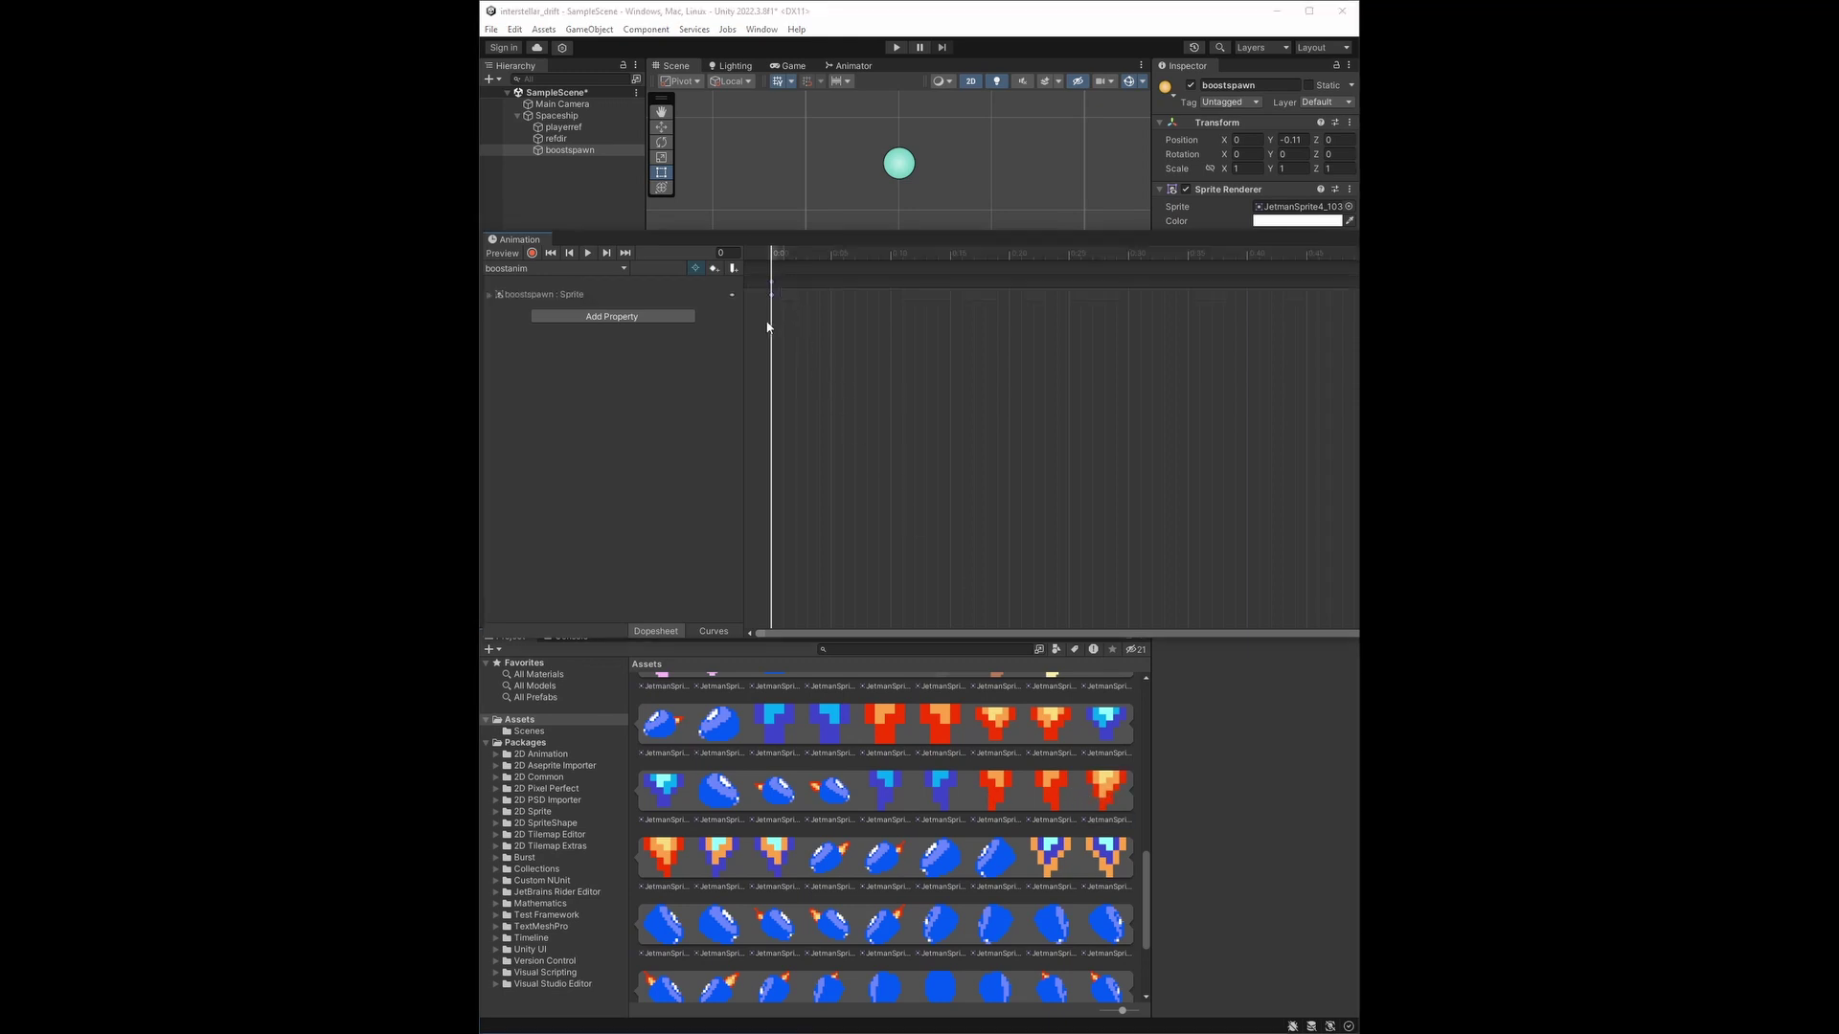
pyautogui.click(489, 296)
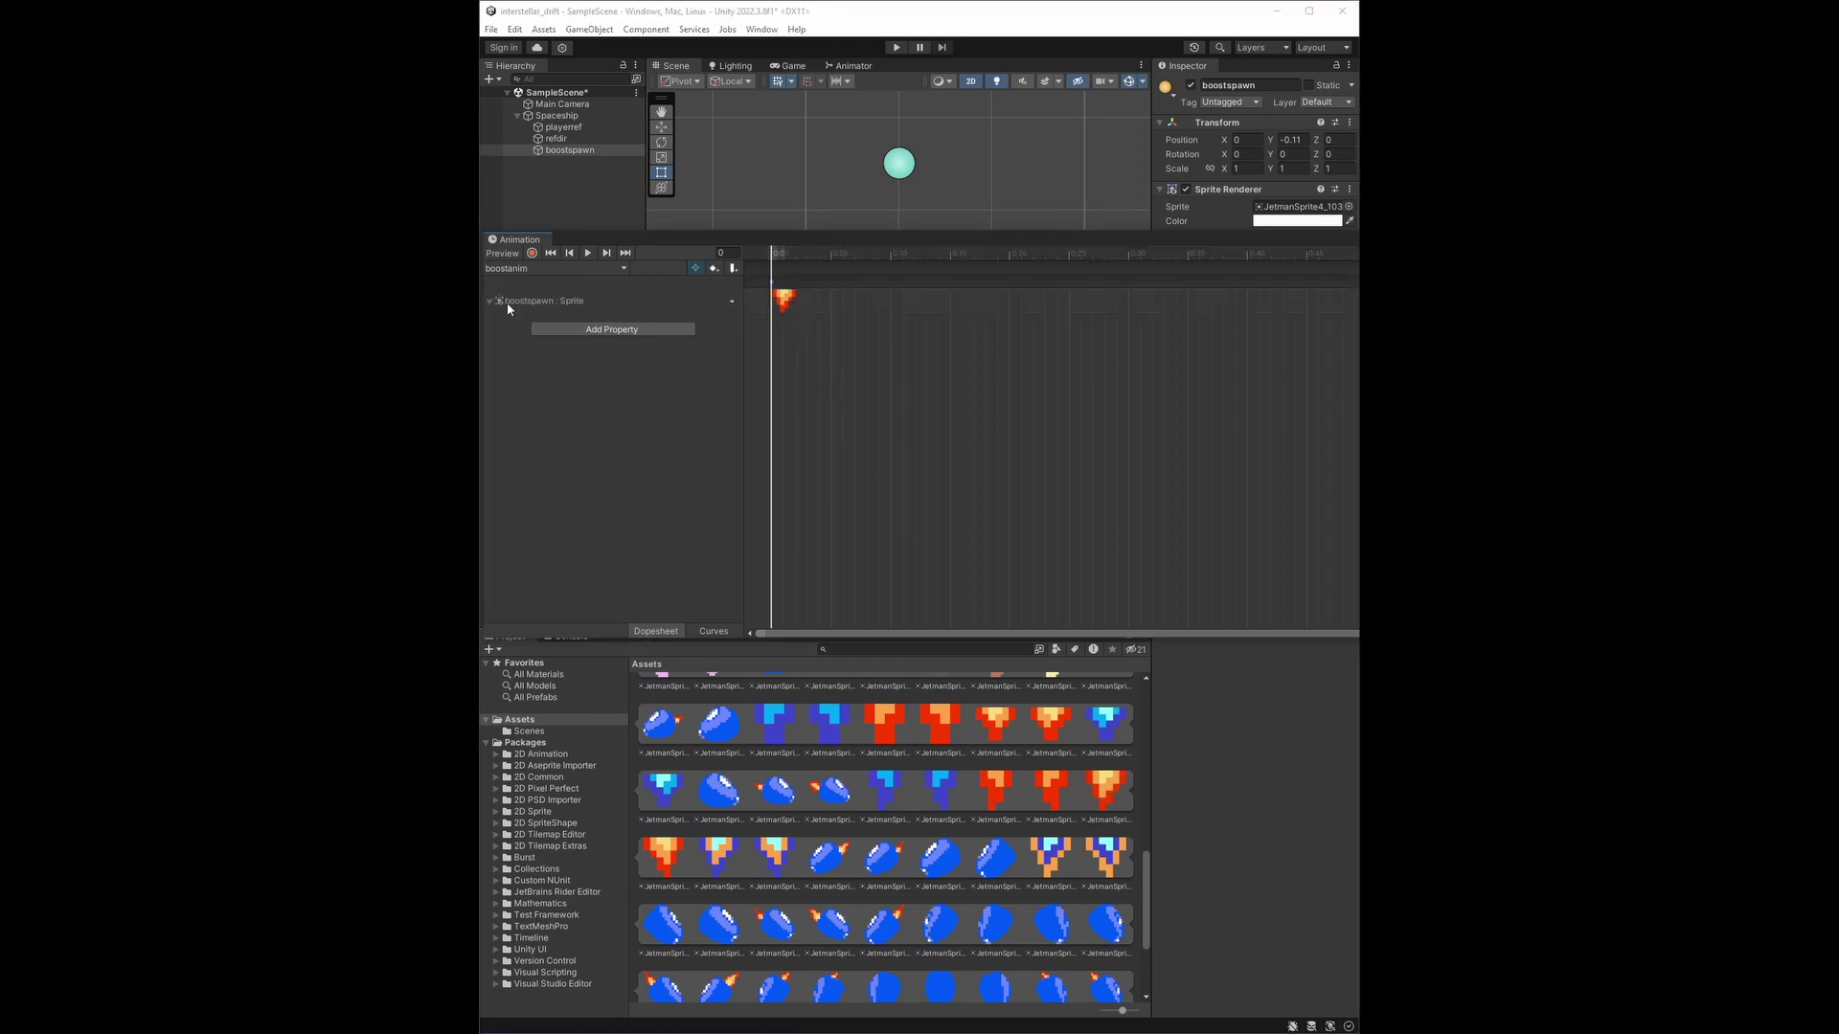
pyautogui.moveTo(666, 857); pyautogui.dragTo(839, 305)
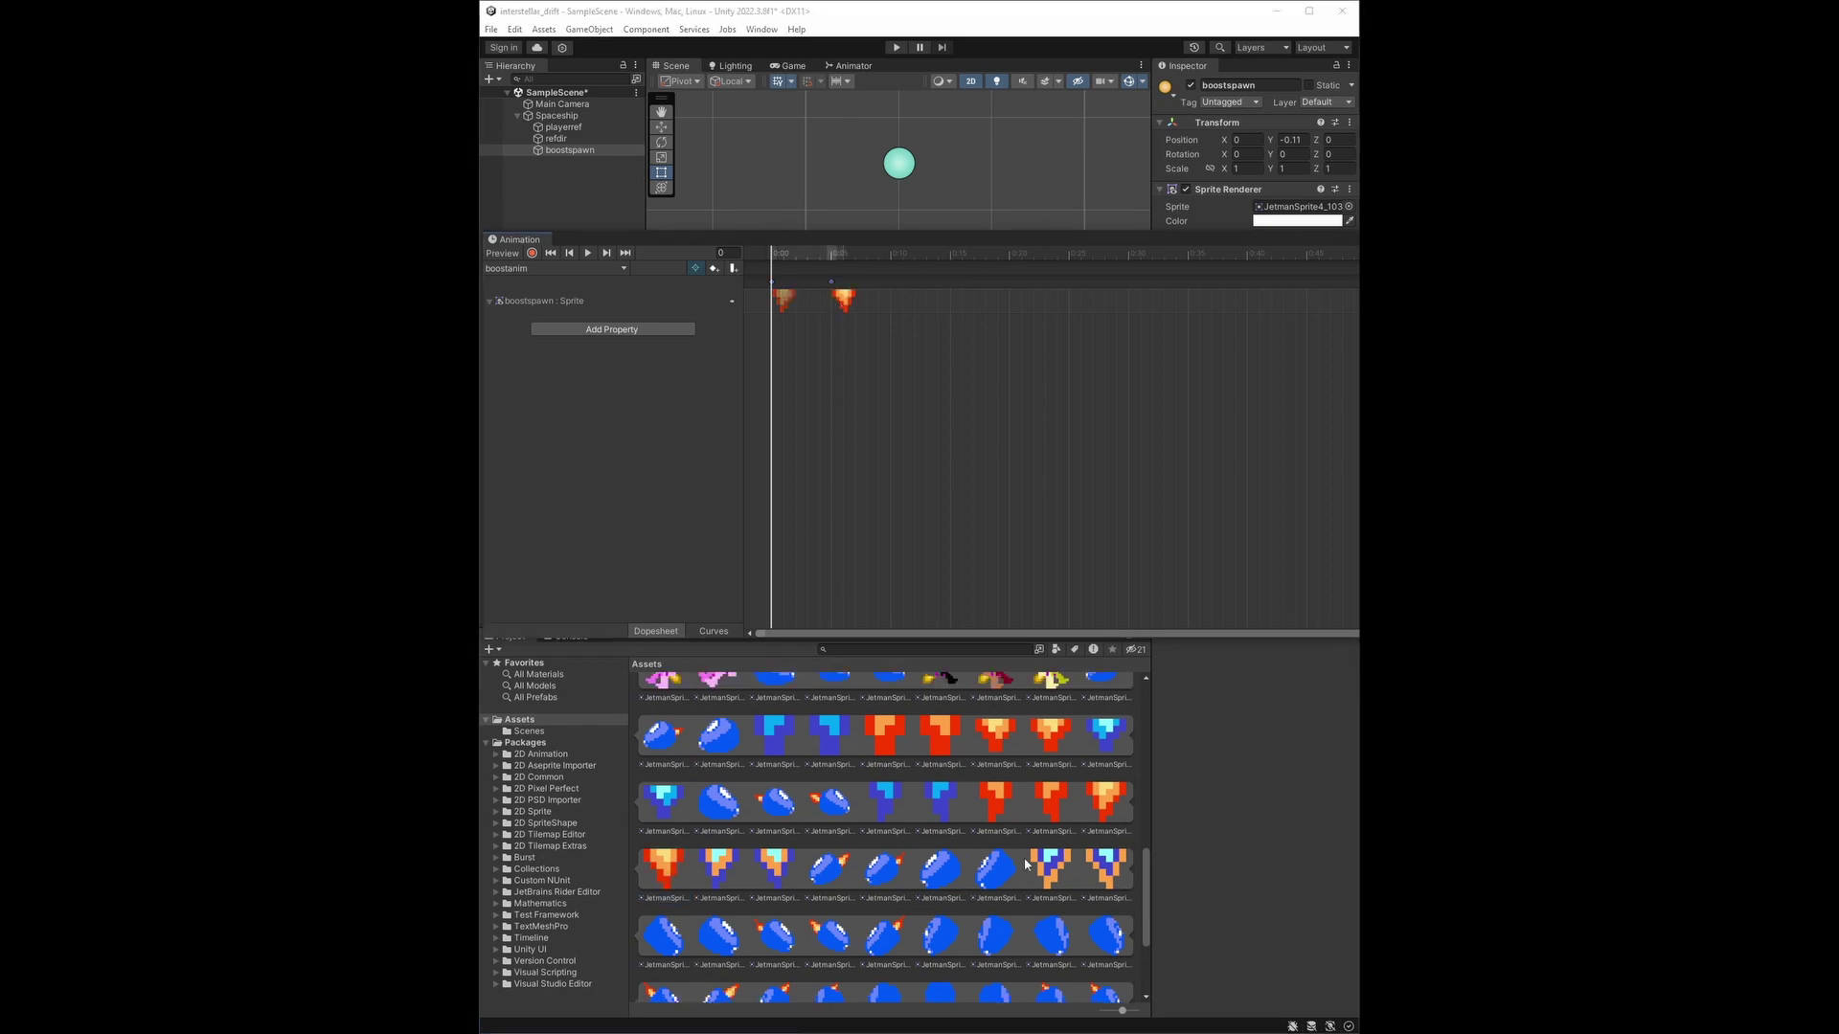
pyautogui.moveTo(717, 865); pyautogui.dragTo(895, 305)
pyautogui.moveTo(759, 848); pyautogui.dragTo(953, 308)
pyautogui.moveTo(1048, 883); pyautogui.dragTo(1016, 309)
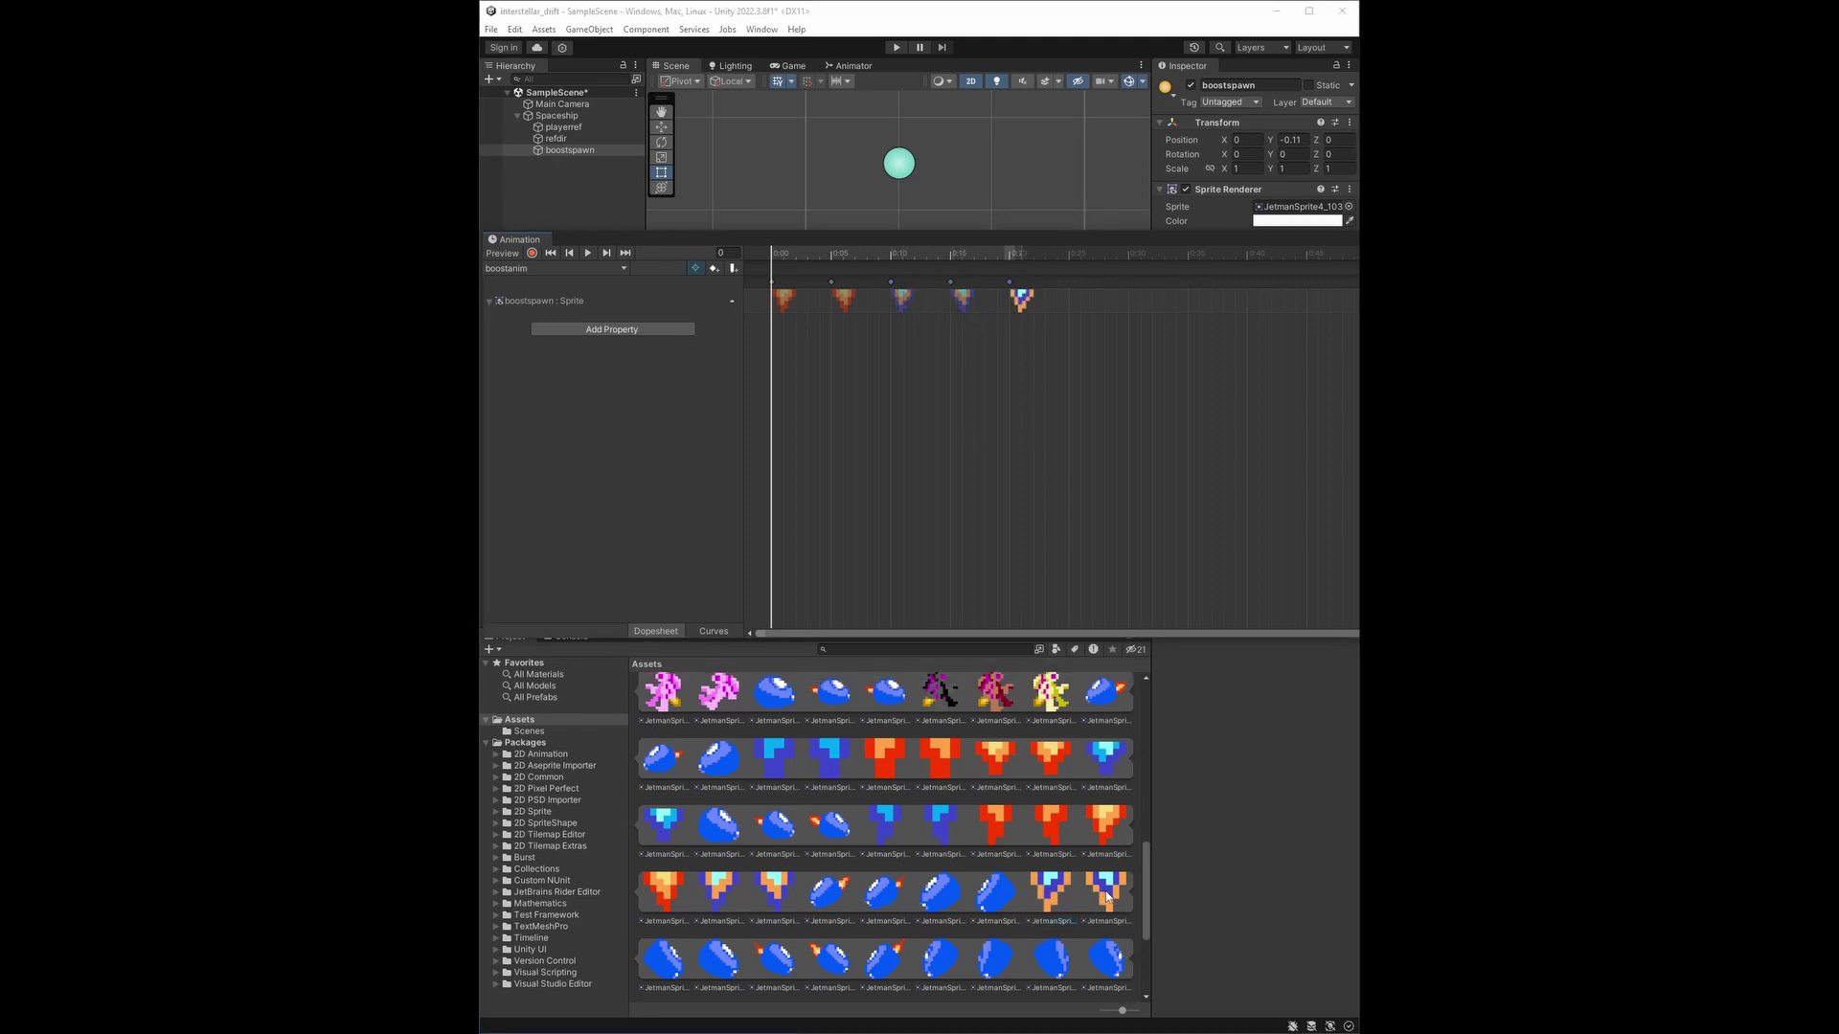
pyautogui.moveTo(1106, 891); pyautogui.dragTo(1075, 303)
# Step: Preview the flame animation, save the scene, and close the Animation window
pyautogui.click(587, 253)
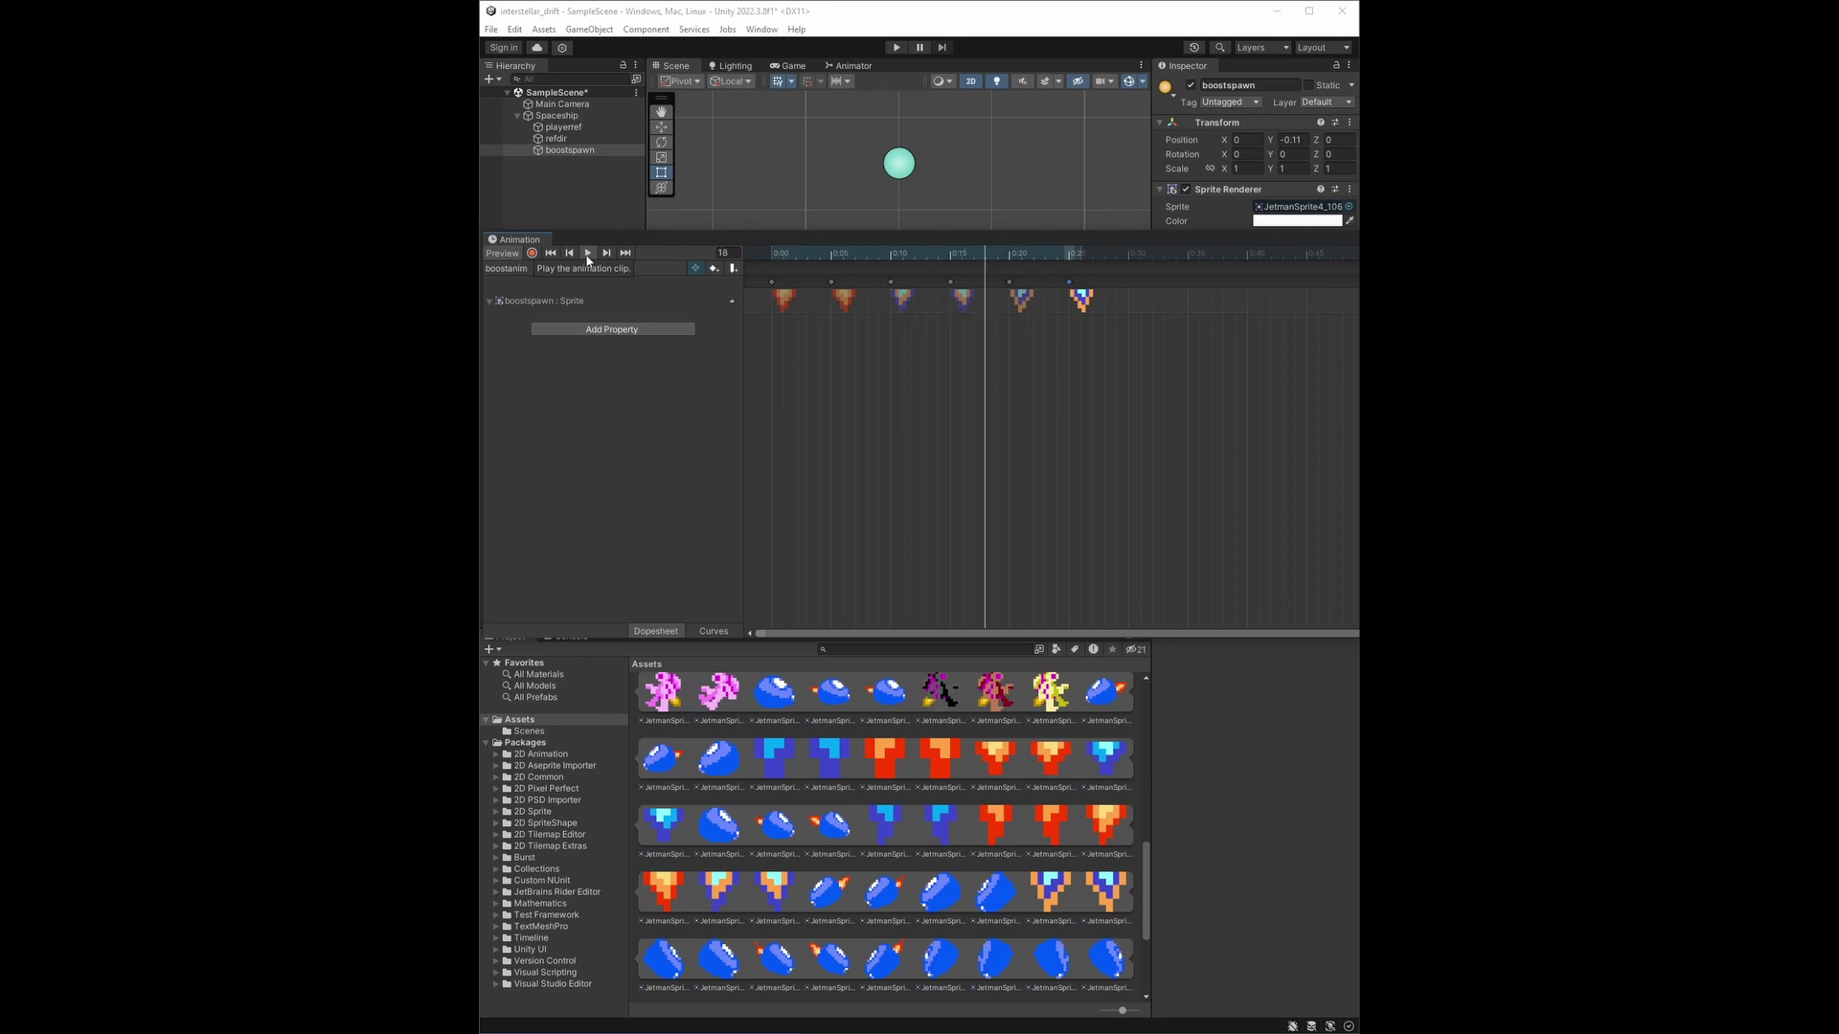
pyautogui.click(588, 254)
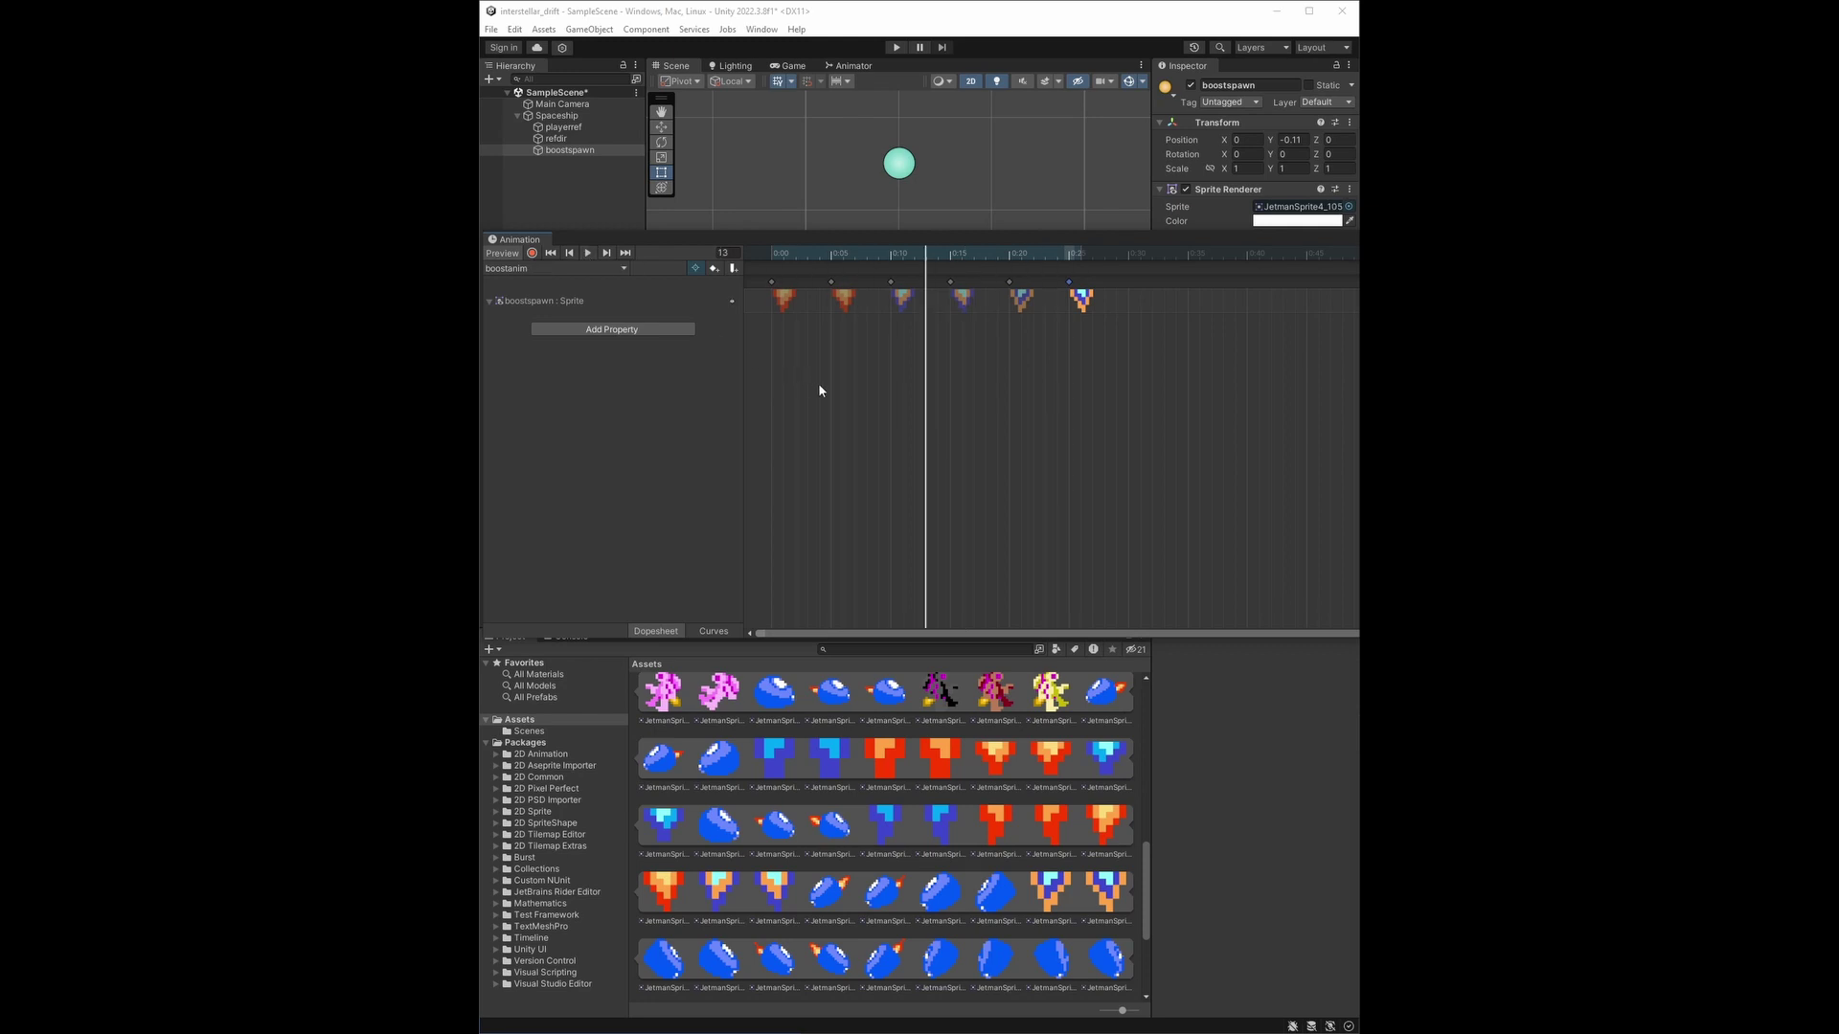
pyautogui.hotkey('ctrl', 's')
pyautogui.hotkey('alt', 'F4')
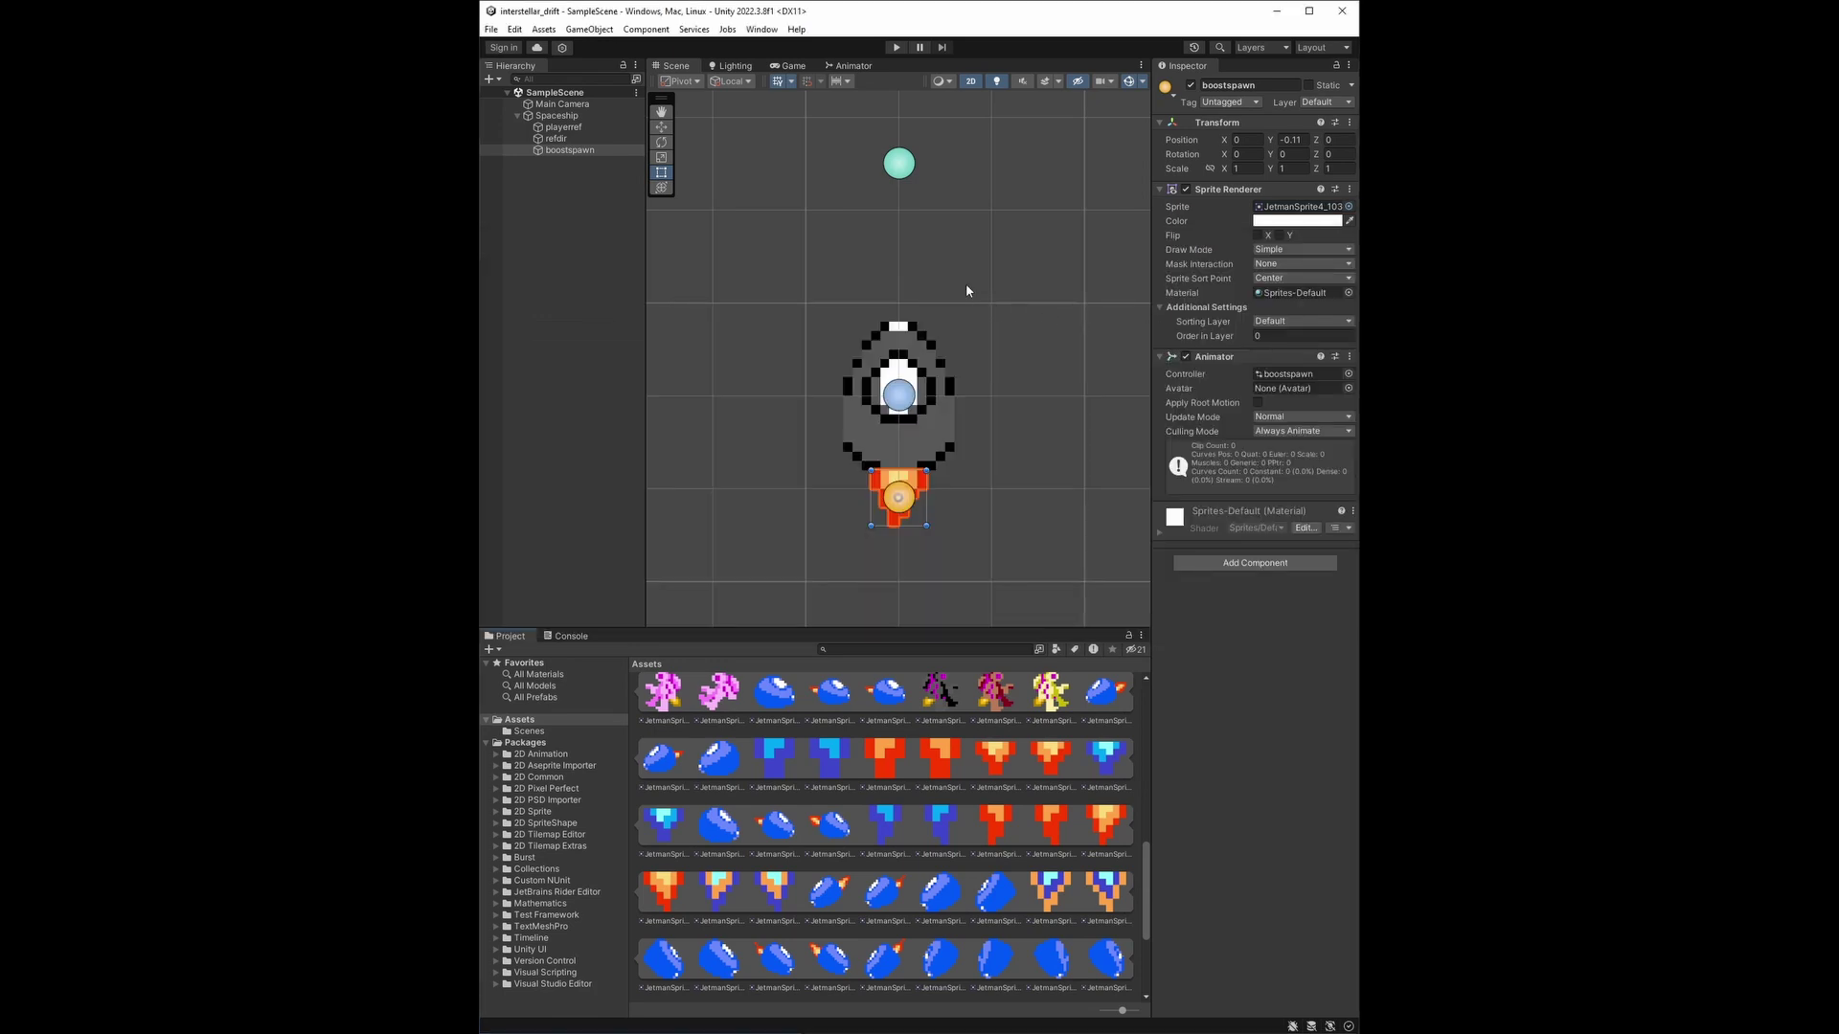
# Step: Play-test the scene to watch the flame, then open the Spaceship's VectorThrust script
pyautogui.click(896, 47)
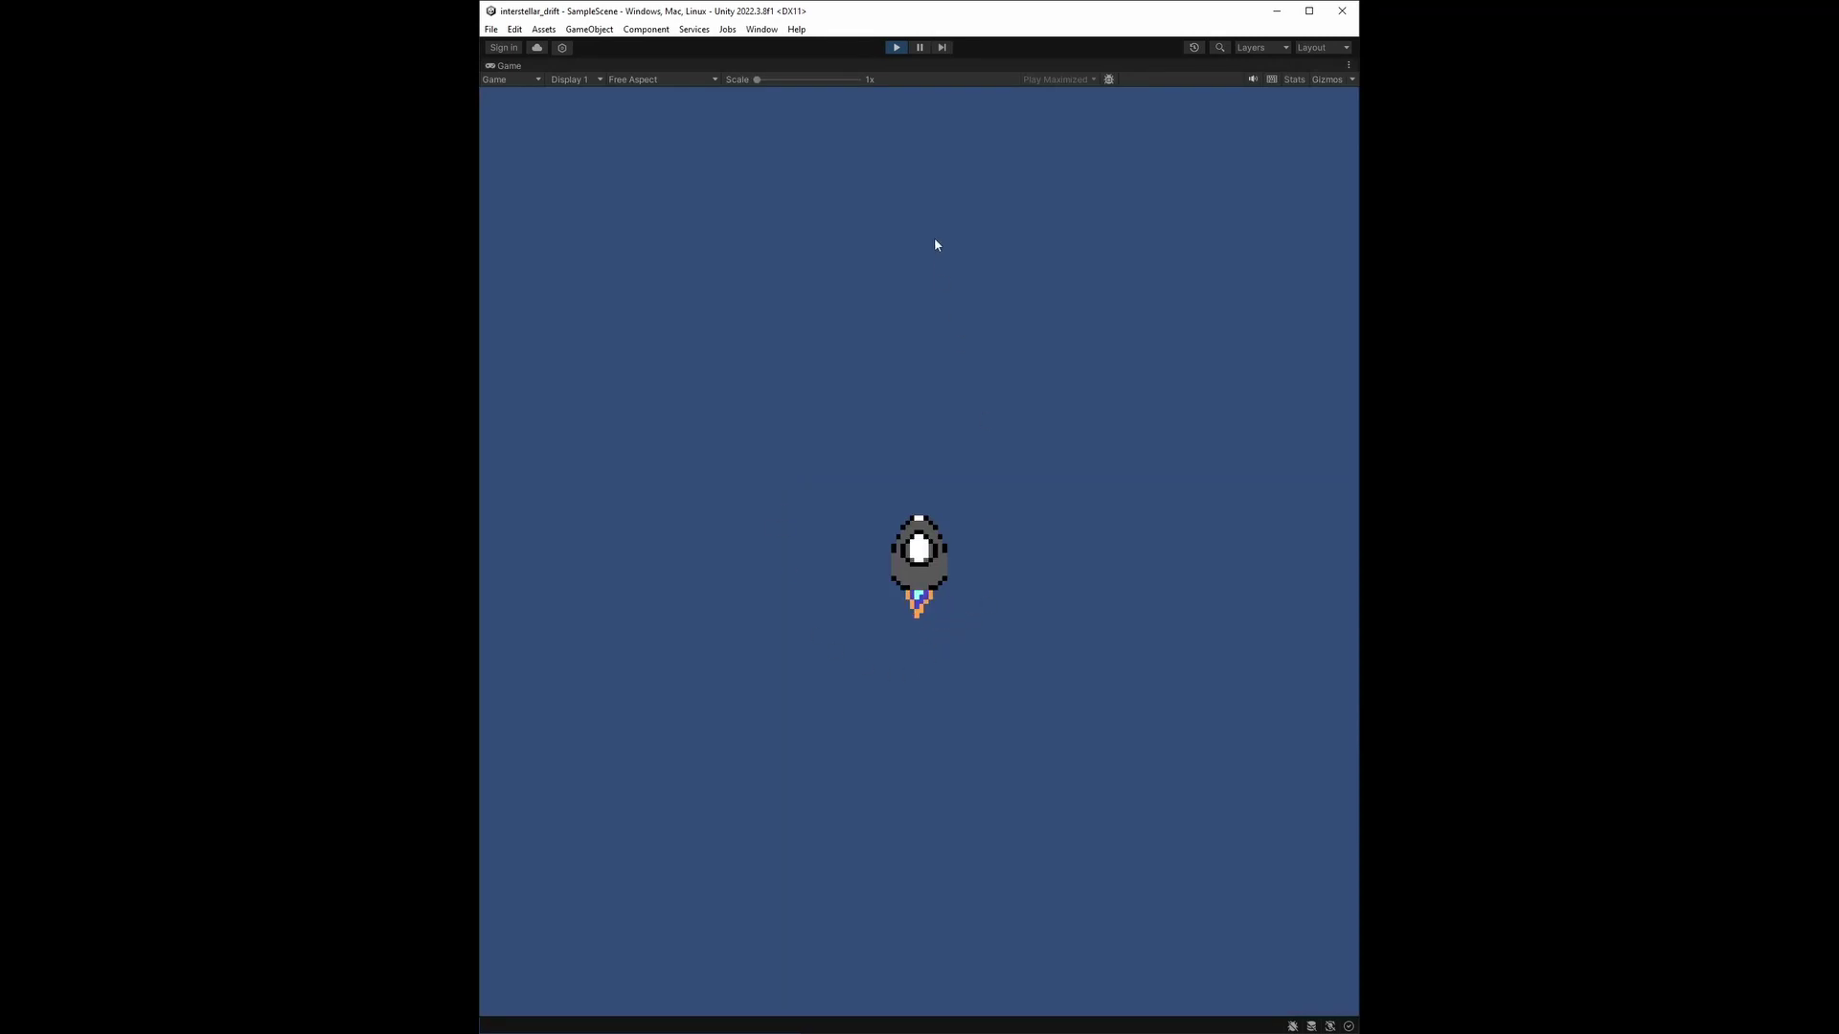
pyautogui.click(897, 48)
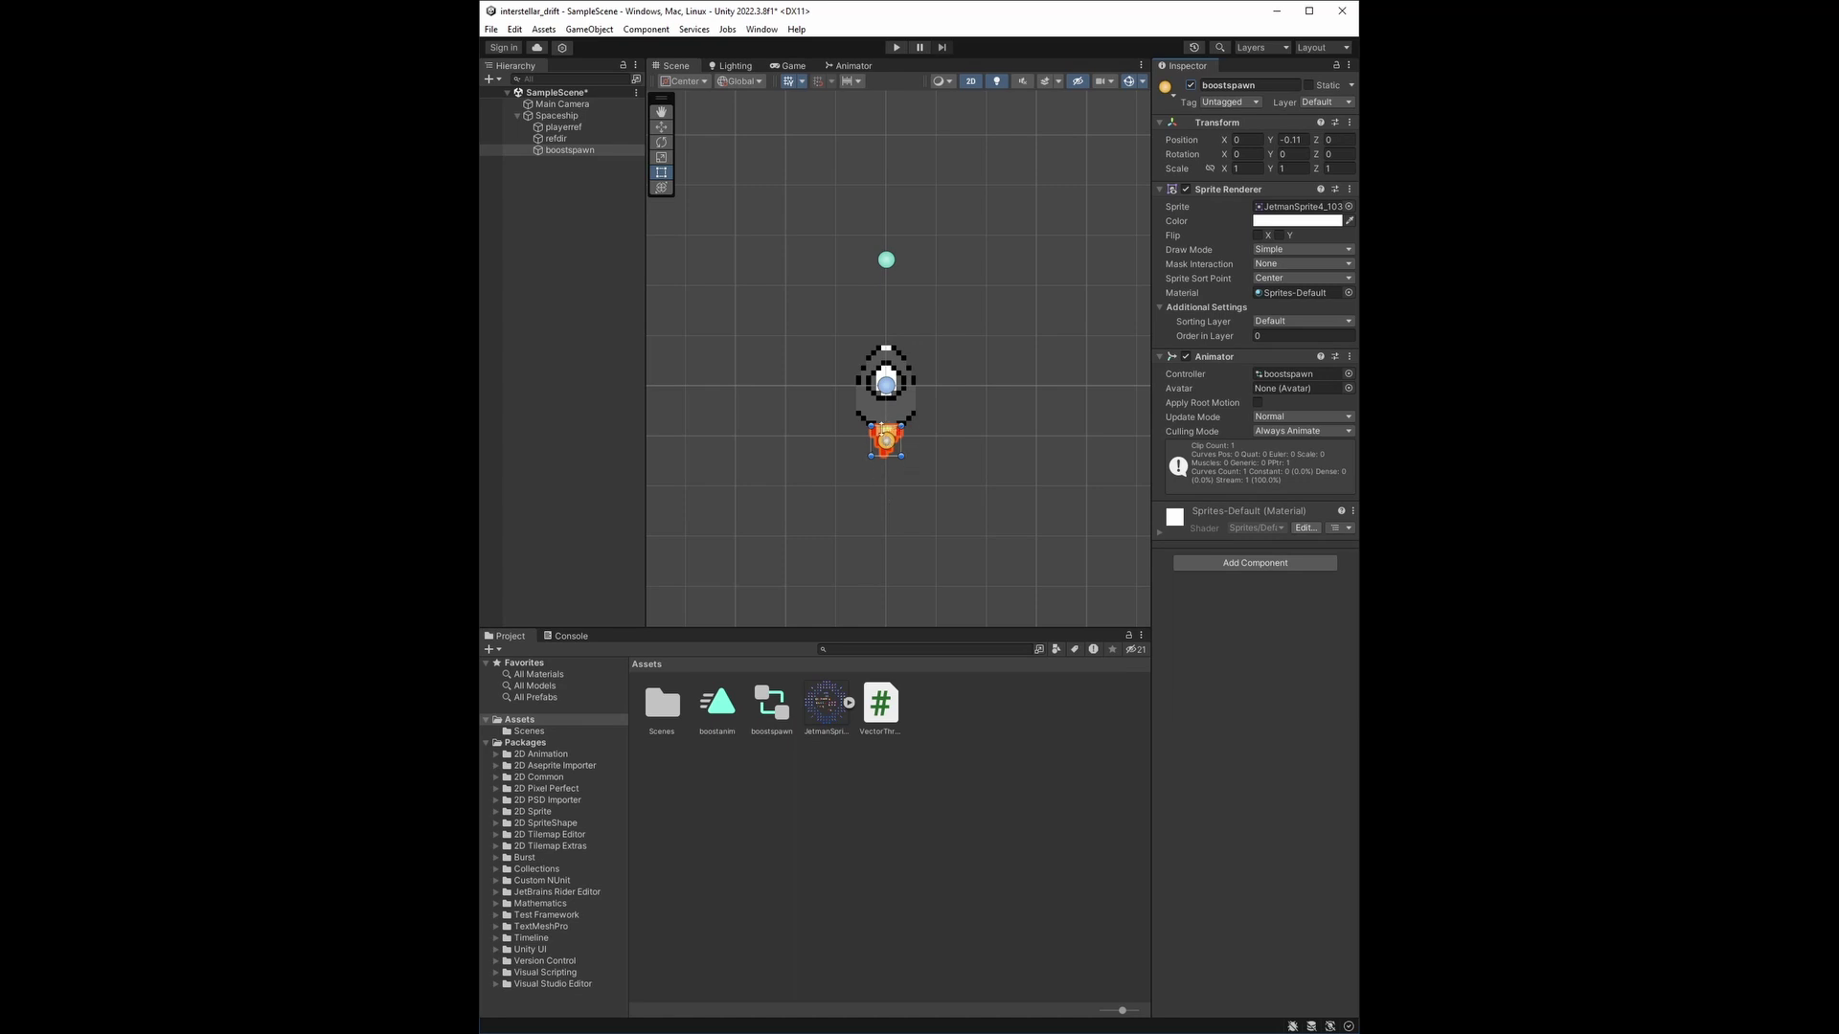
pyautogui.click(556, 115)
pyautogui.click(1289, 772)
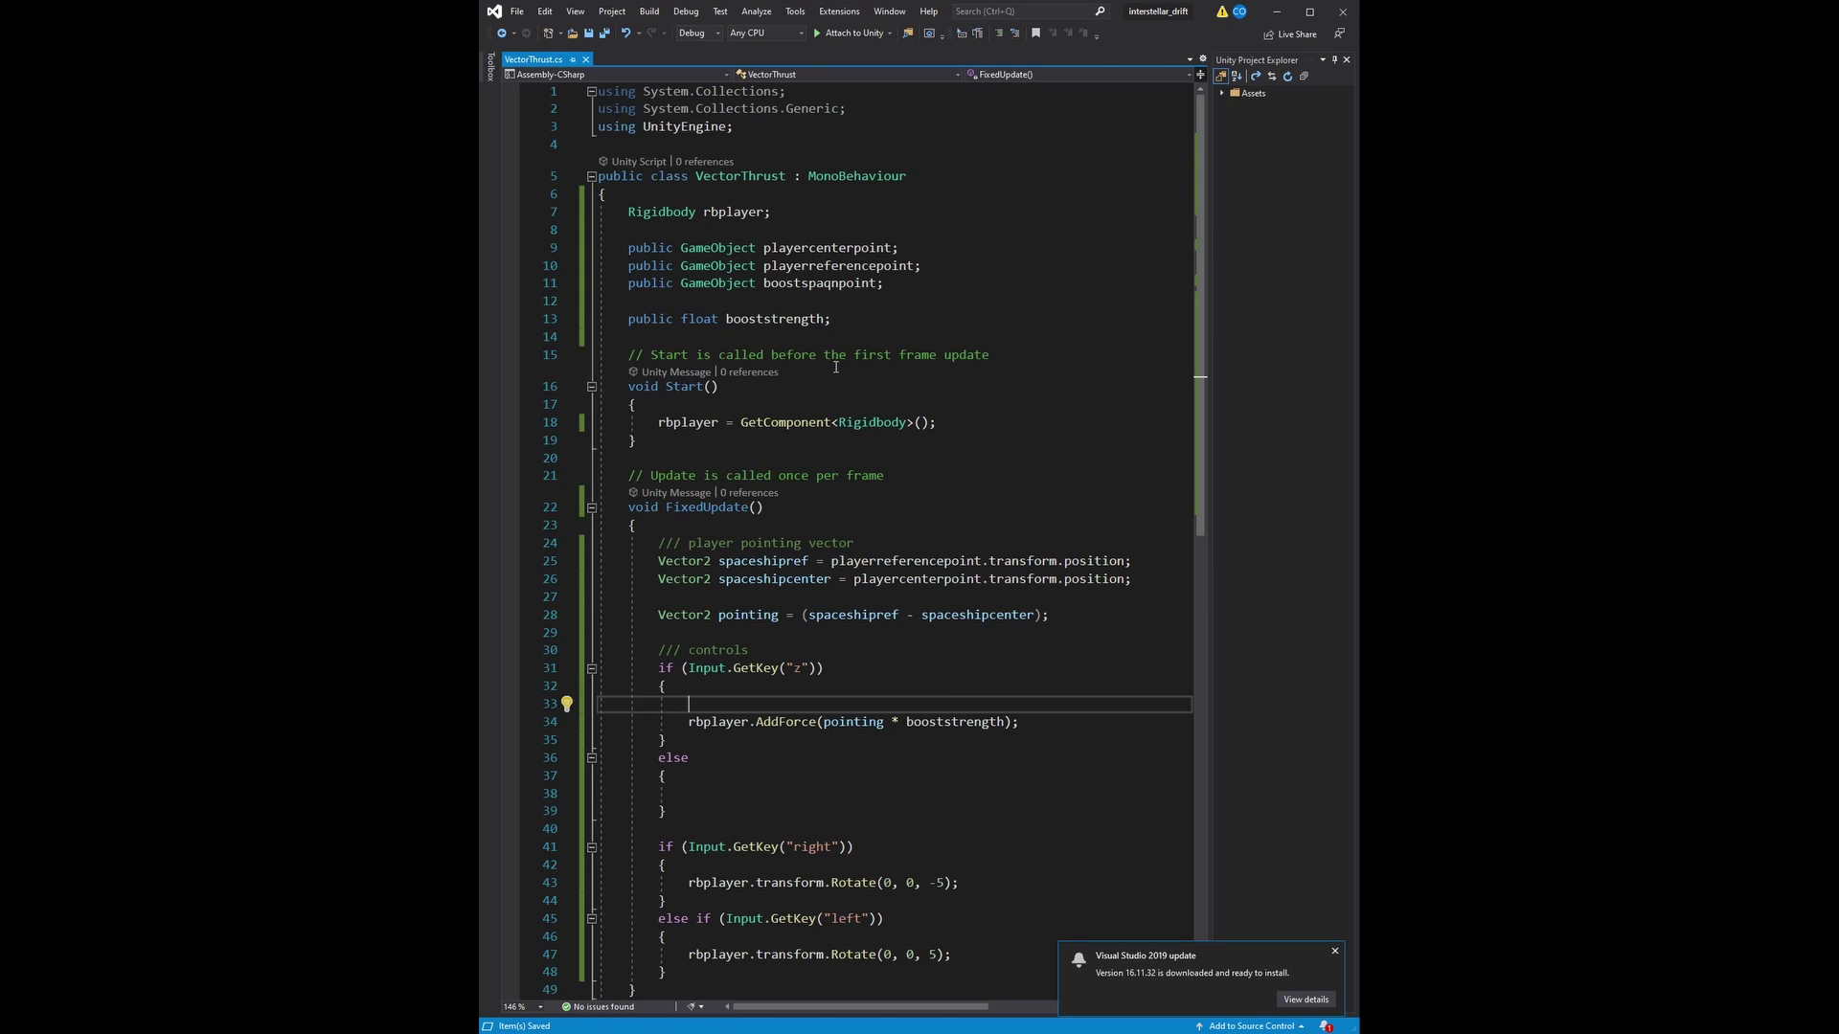
# Step: Add boostspawnpoint.gameObject.SetActive(true); on line 33 where z is held
pyautogui.write('boo')
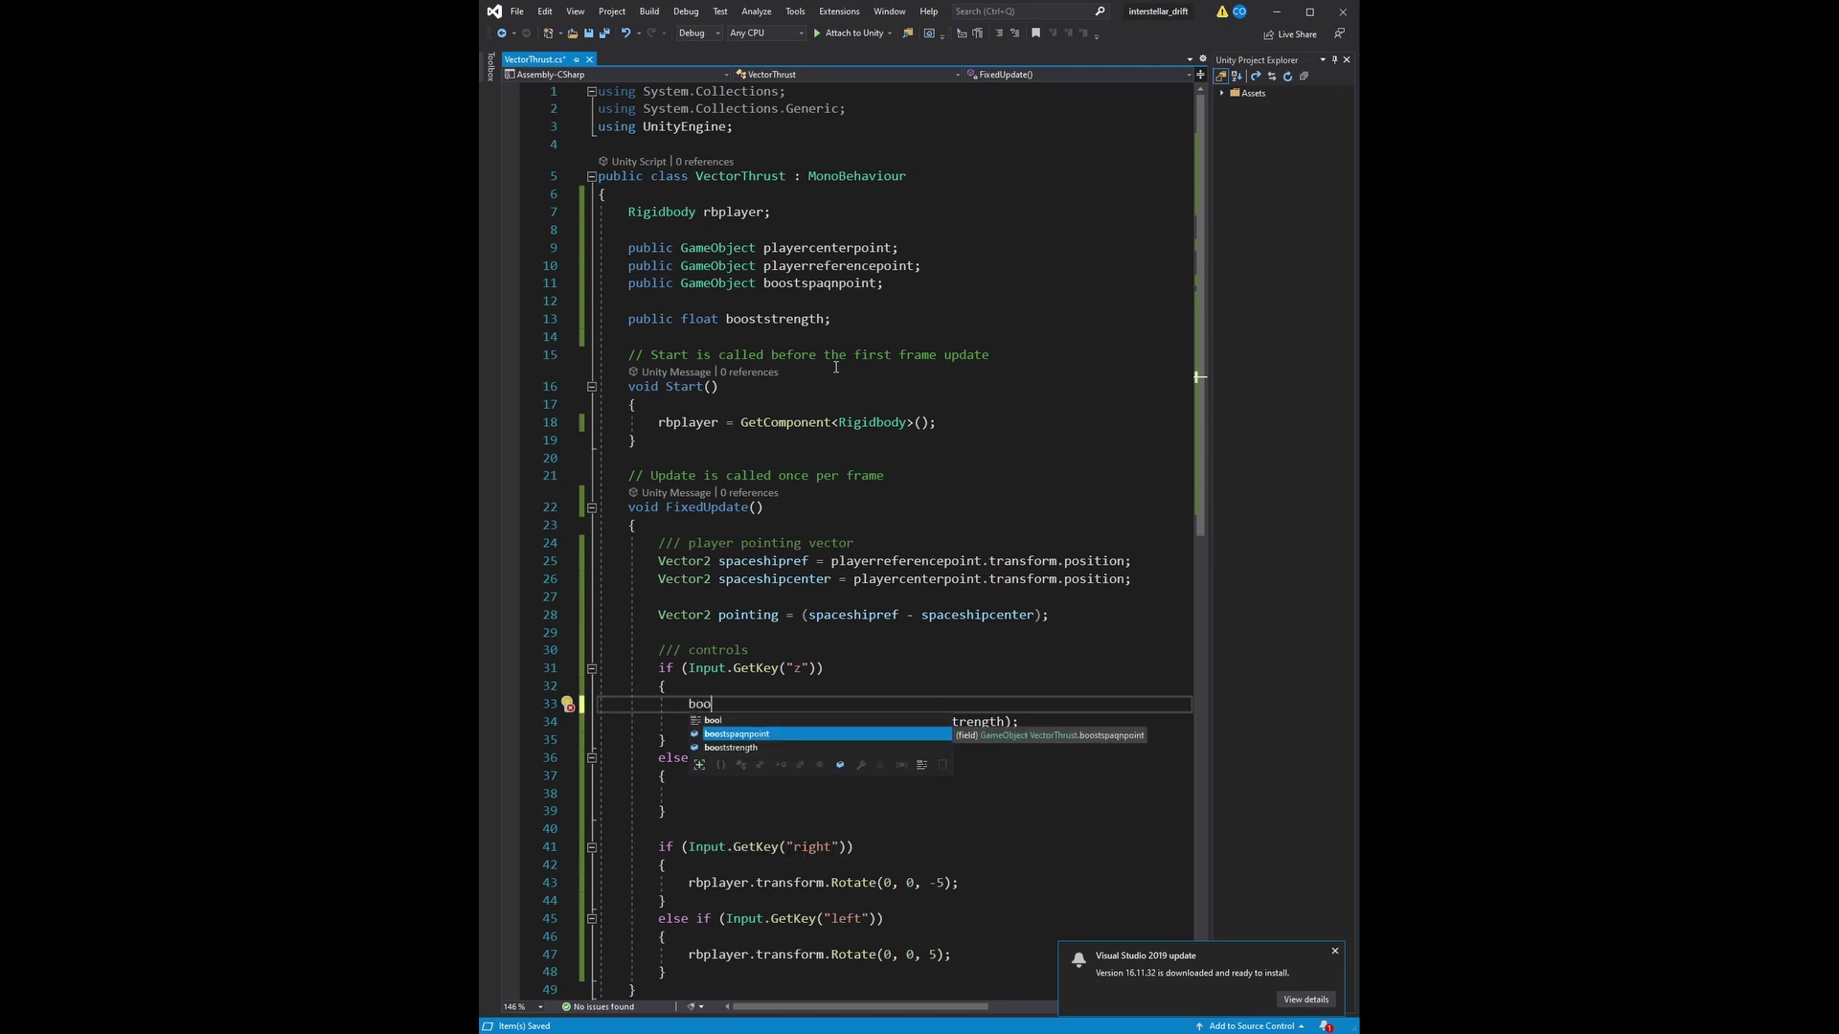
pyautogui.press('Tab')
pyautogui.write('.')
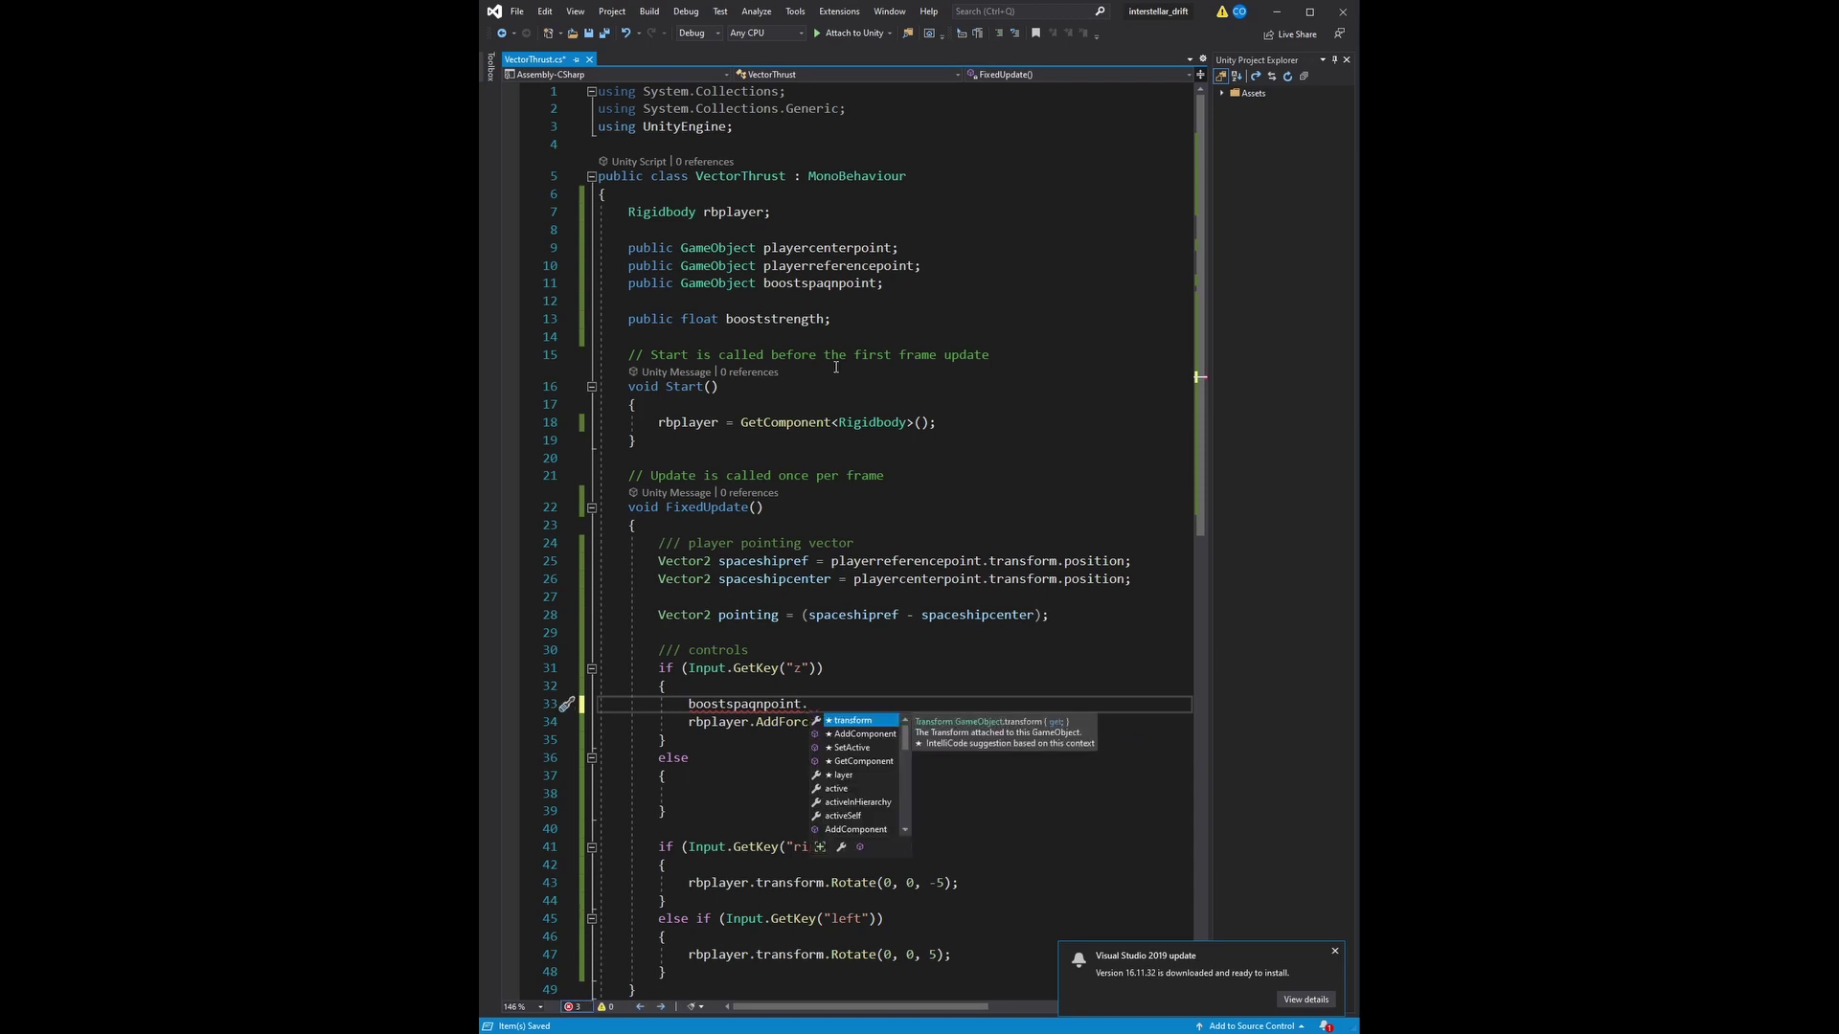
pyautogui.write('getc')
pyautogui.press('Tab')
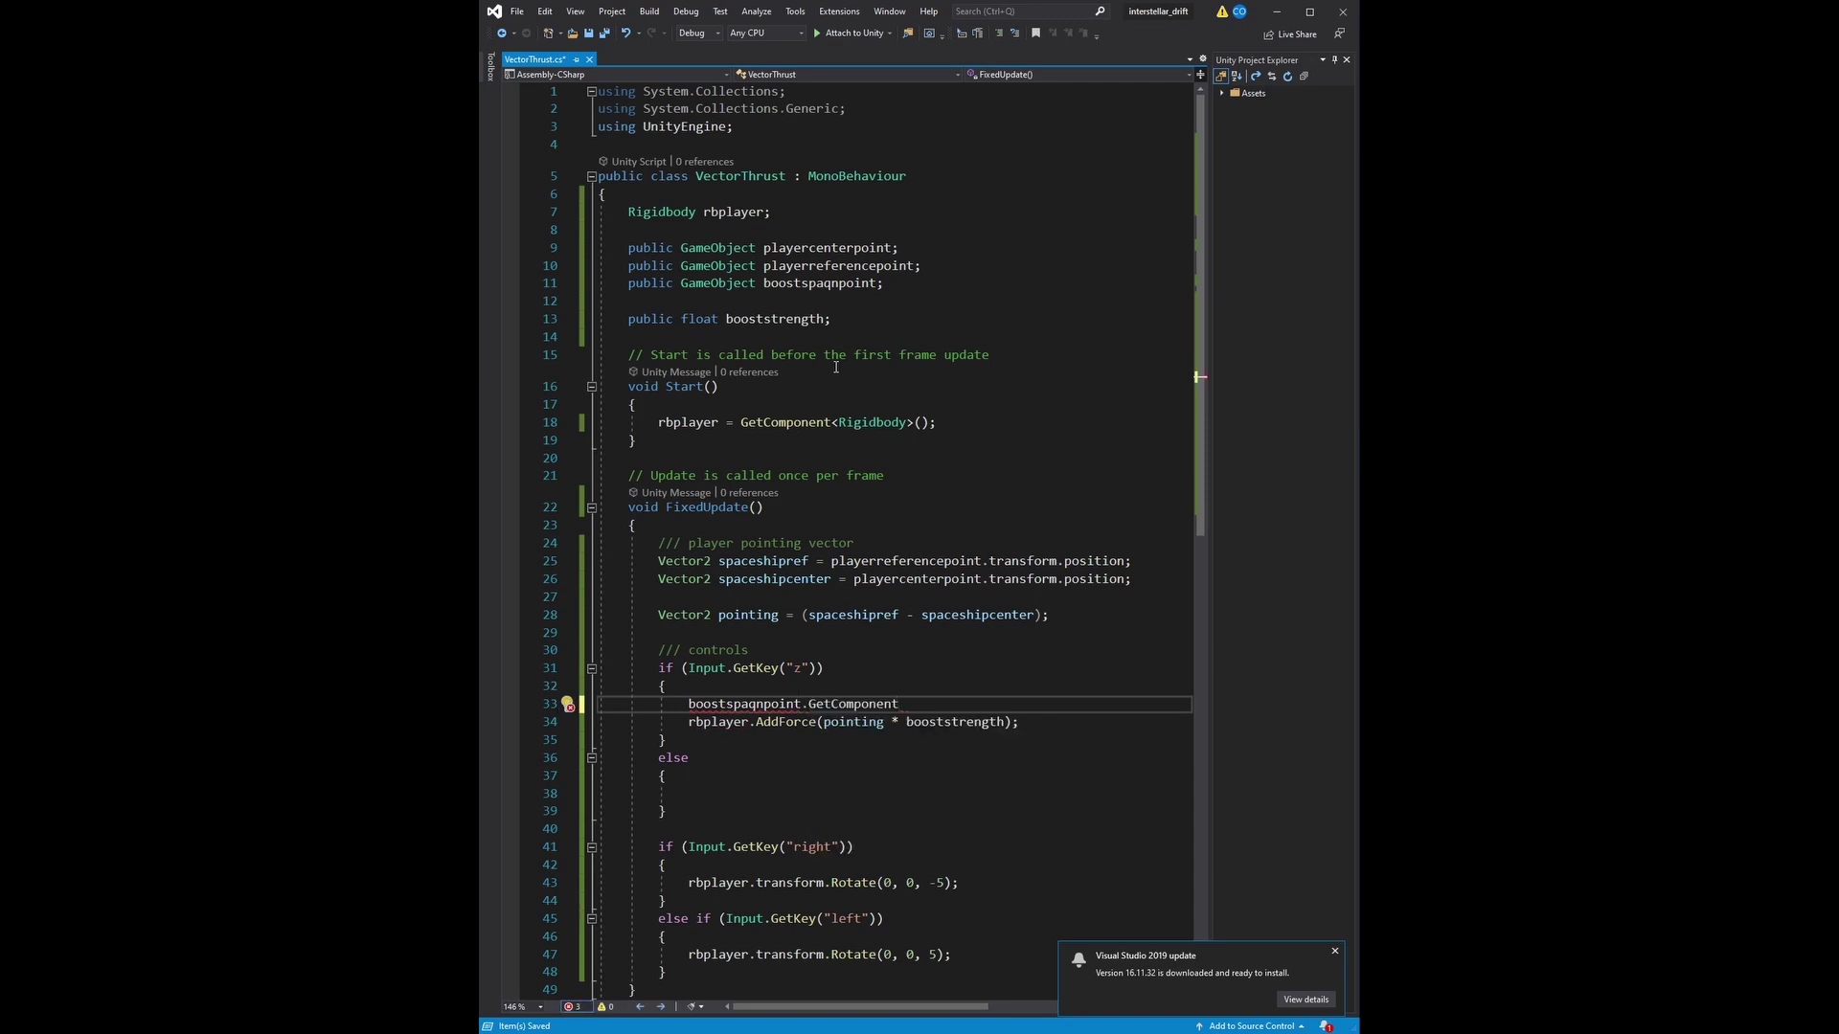
pyautogui.write('.s')
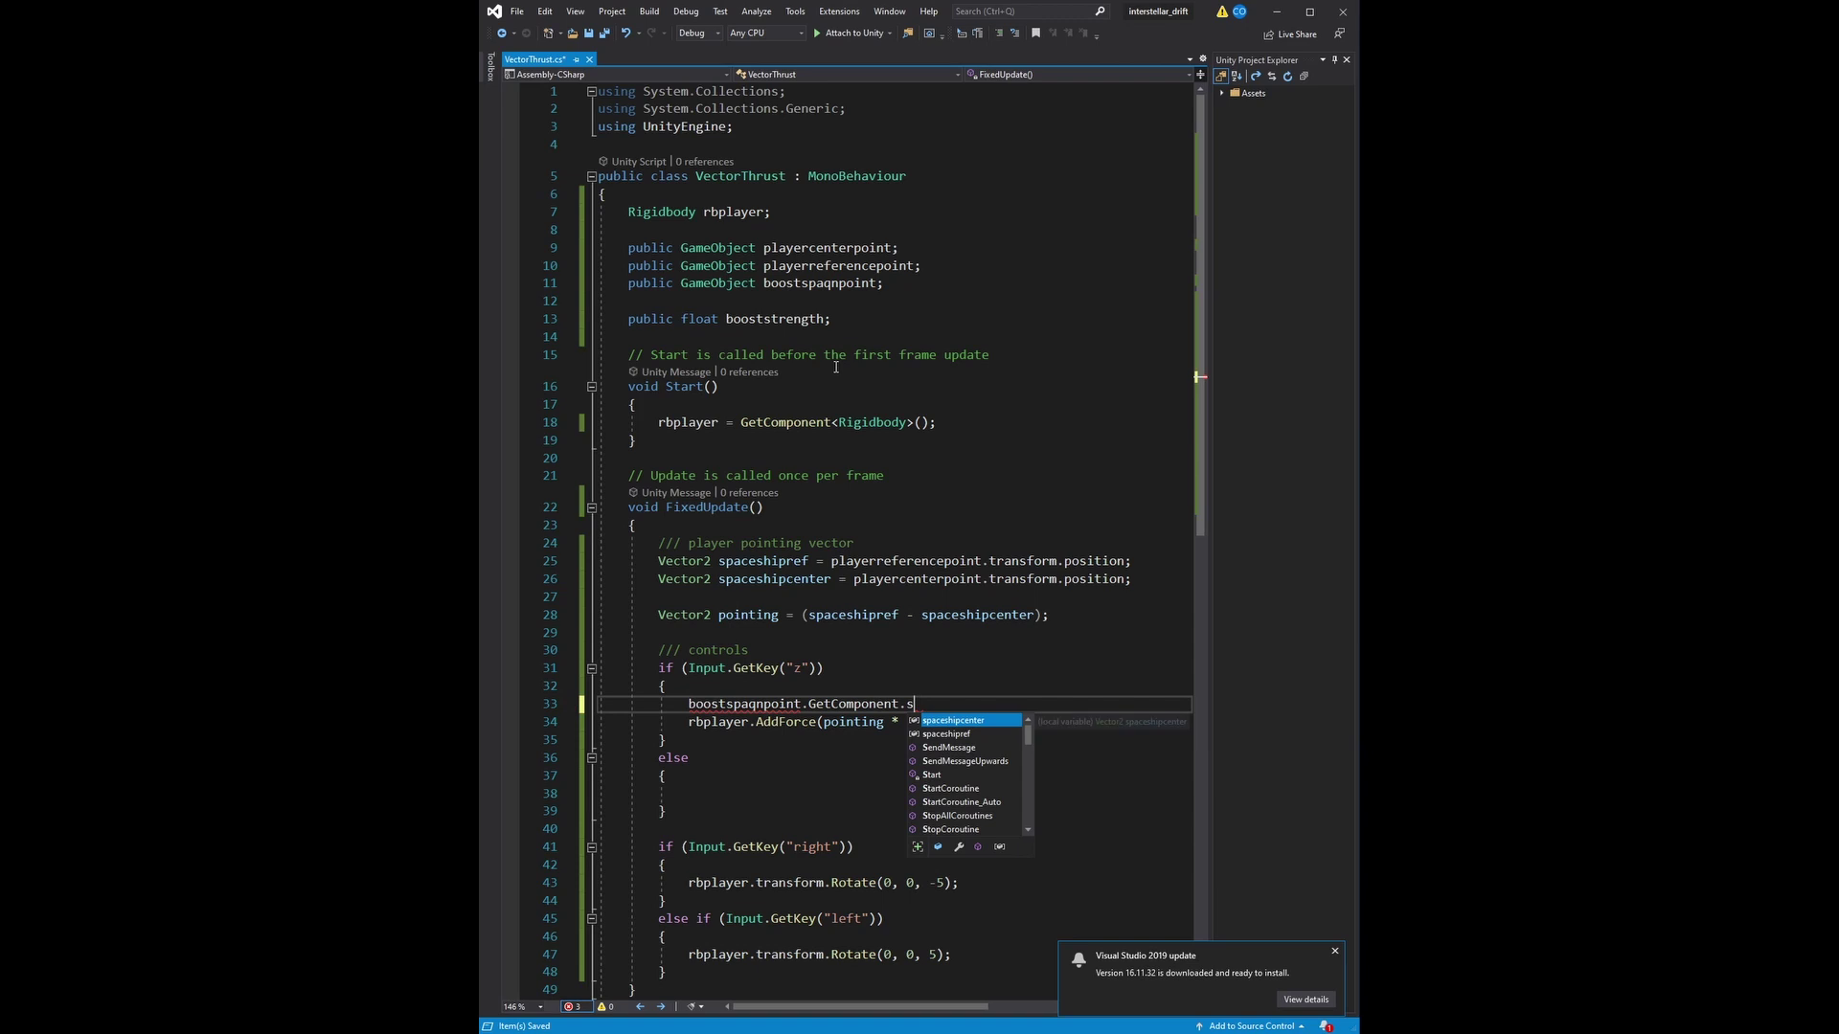
pyautogui.press('BackSpace')
pyautogui.press('BackSpace')
pyautogui.press('BackSpace')
pyautogui.press('BackSpace')
pyautogui.press('BackSpace')
pyautogui.press('BackSpace')
pyautogui.press('BackSpace')
pyautogui.press('BackSpace')
pyautogui.press('BackSpace')
pyautogui.press('BackSpace')
pyautogui.press('BackSpace')
pyautogui.press('BackSpace')
pyautogui.press('BackSpace')
pyautogui.write('a')
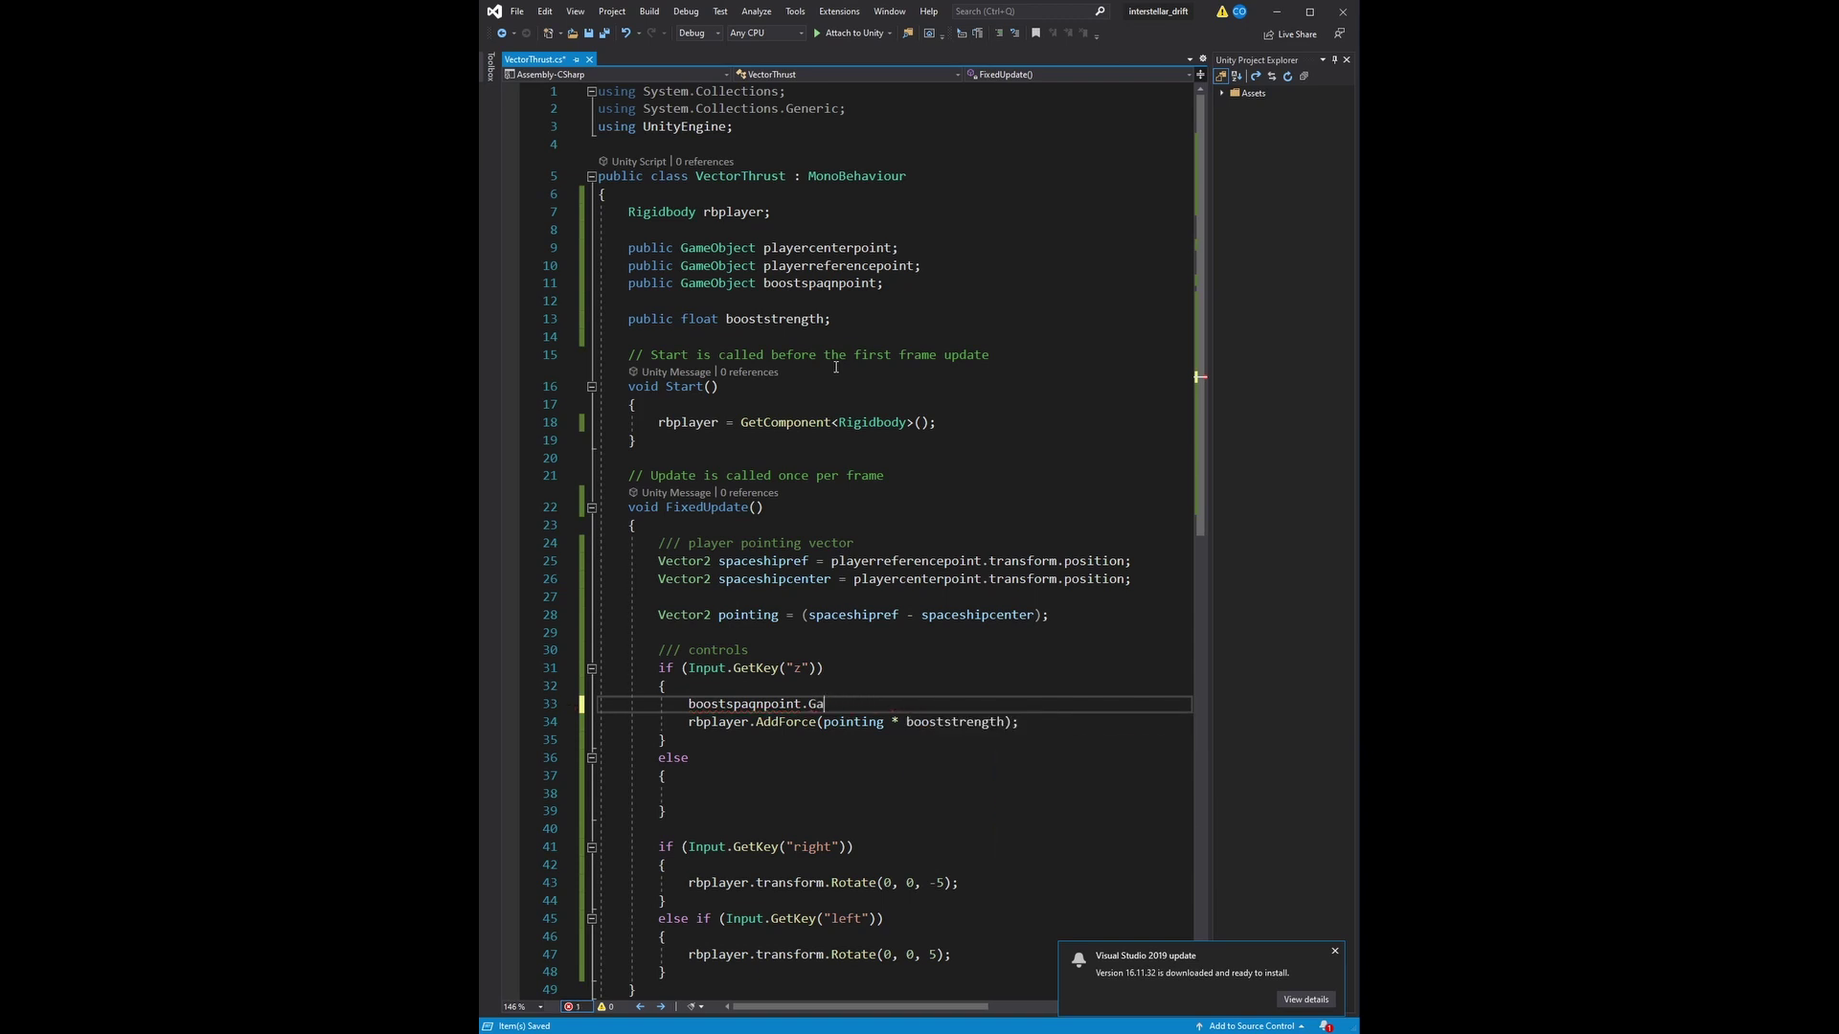
pyautogui.press('BackSpace')
pyautogui.press('BackSpace')
pyautogui.press('BackSpace')
pyautogui.write('.gameObject.se')
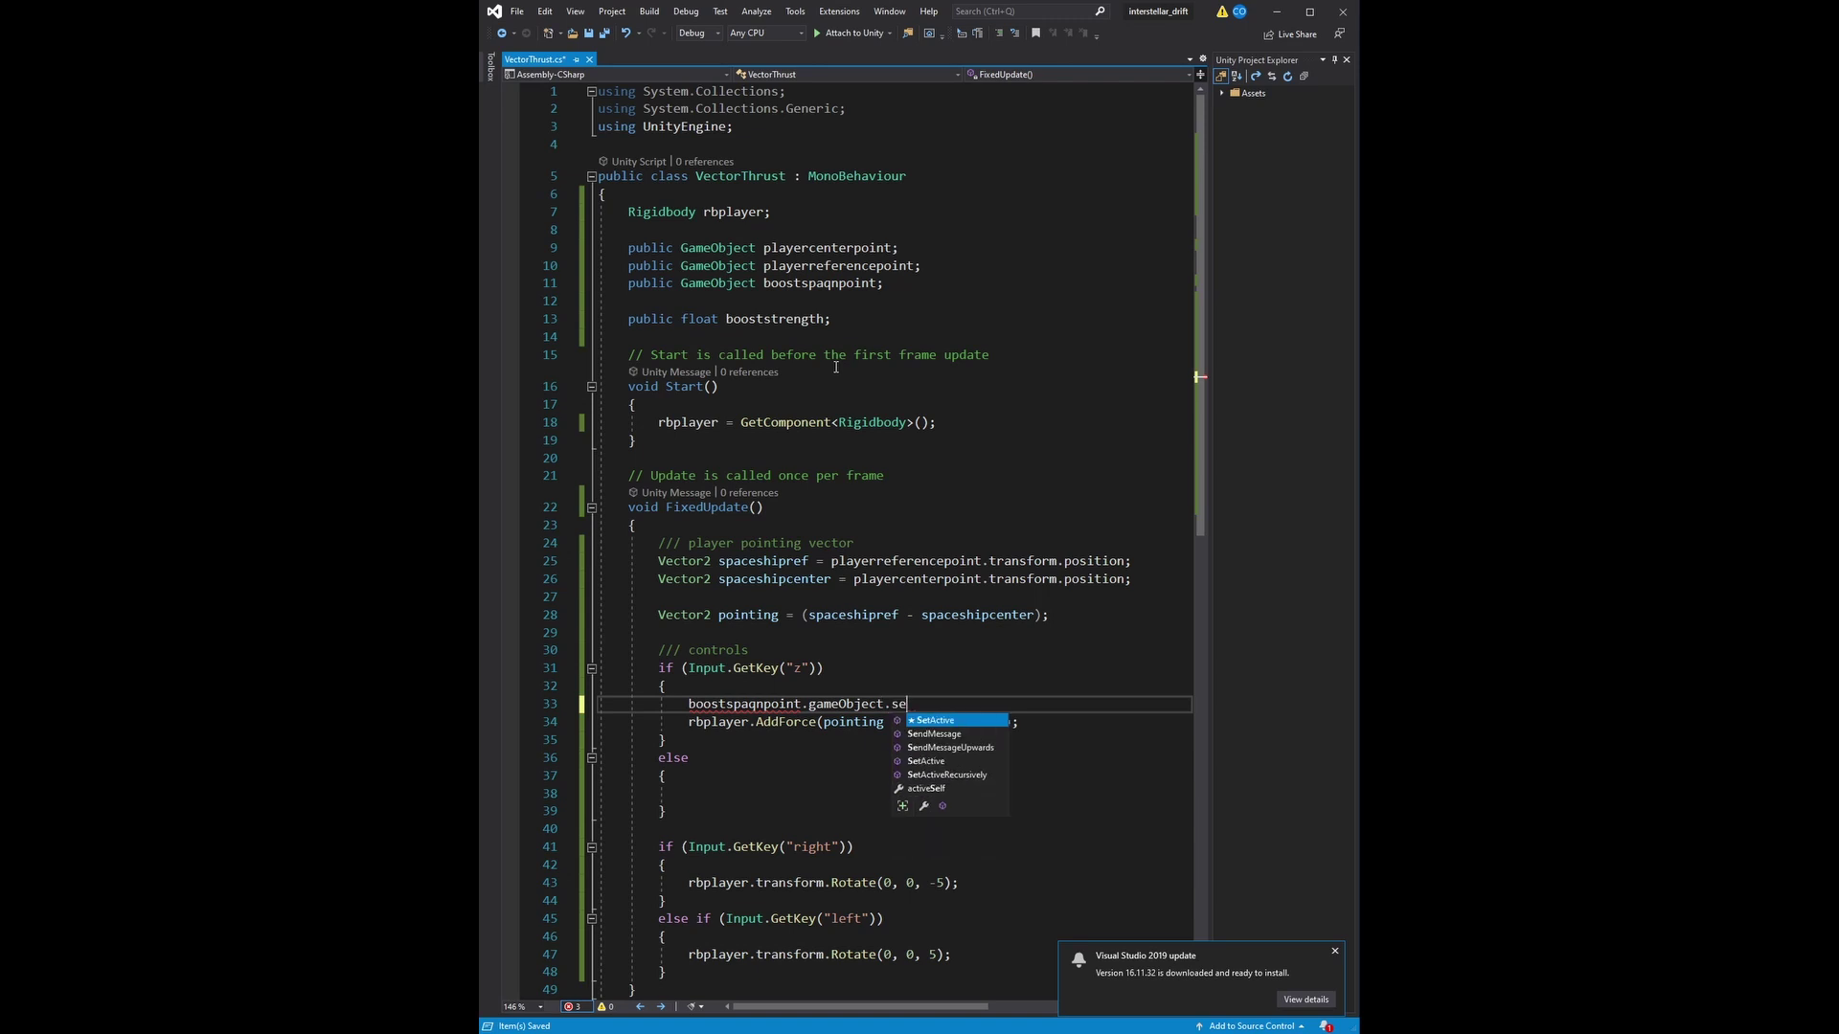
pyautogui.press('Tab')
pyautogui.write('(true')
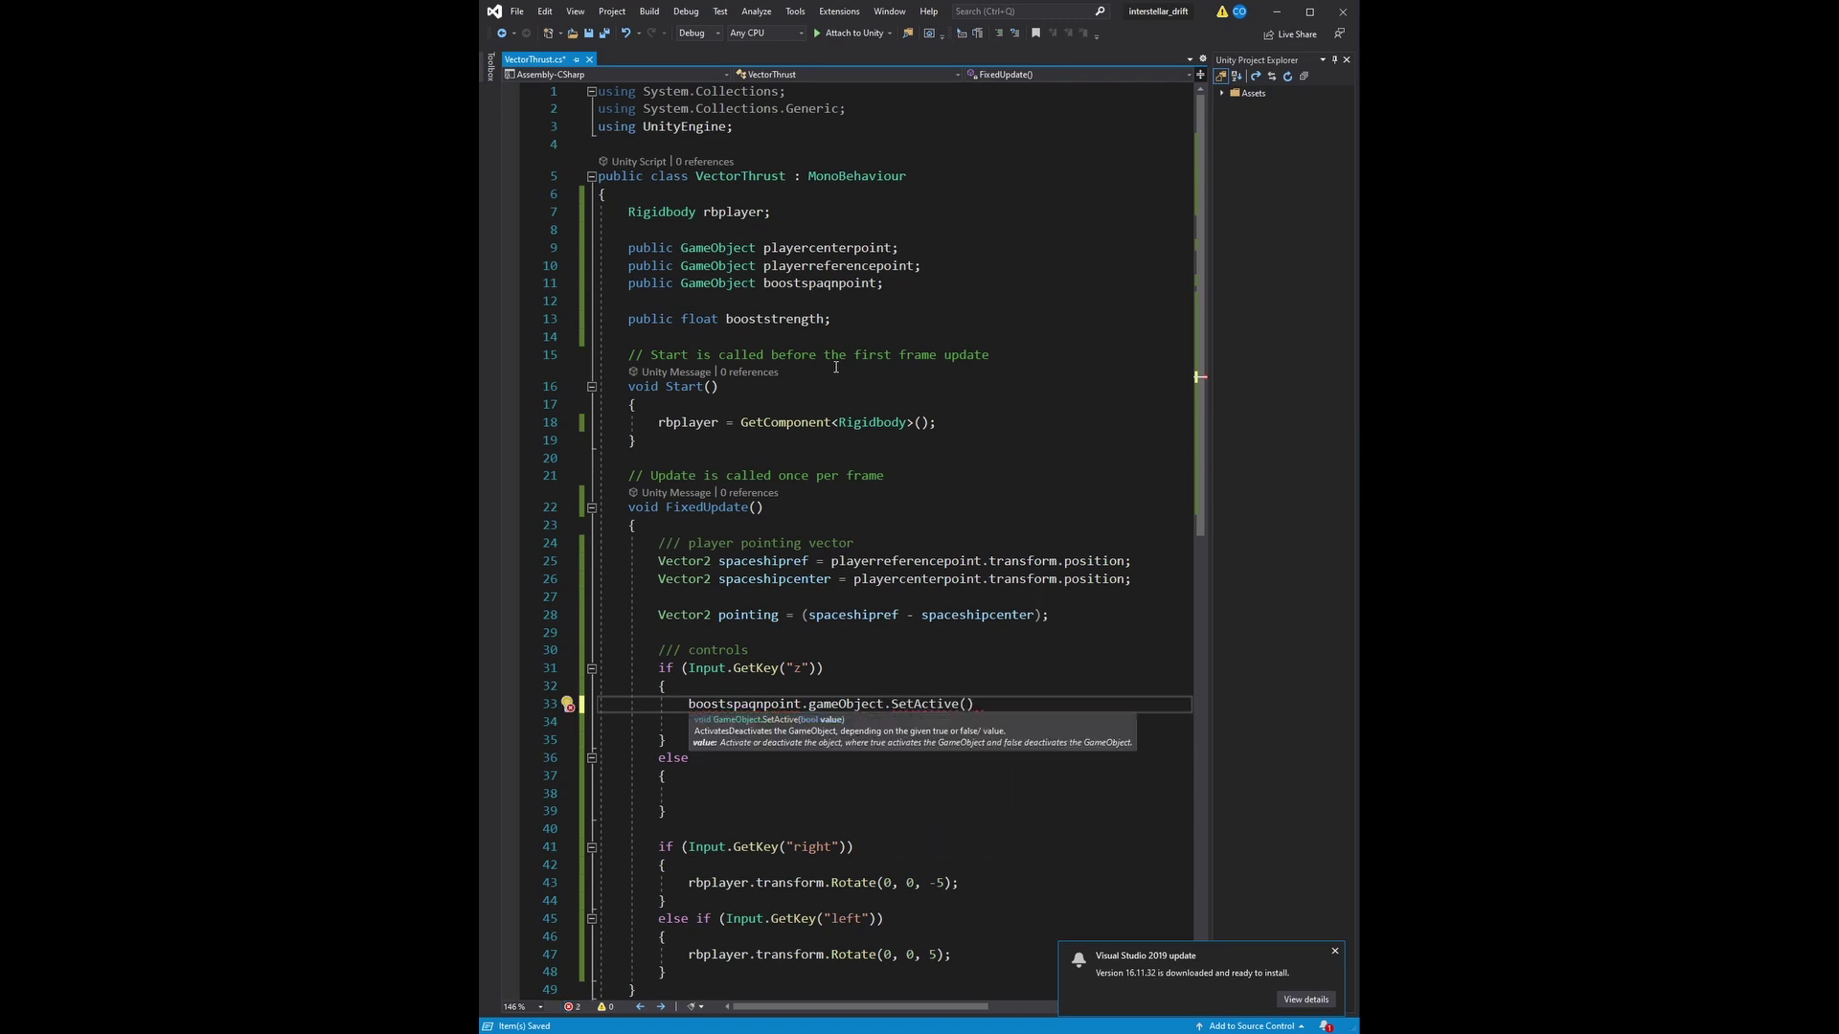
pyautogui.write(');')
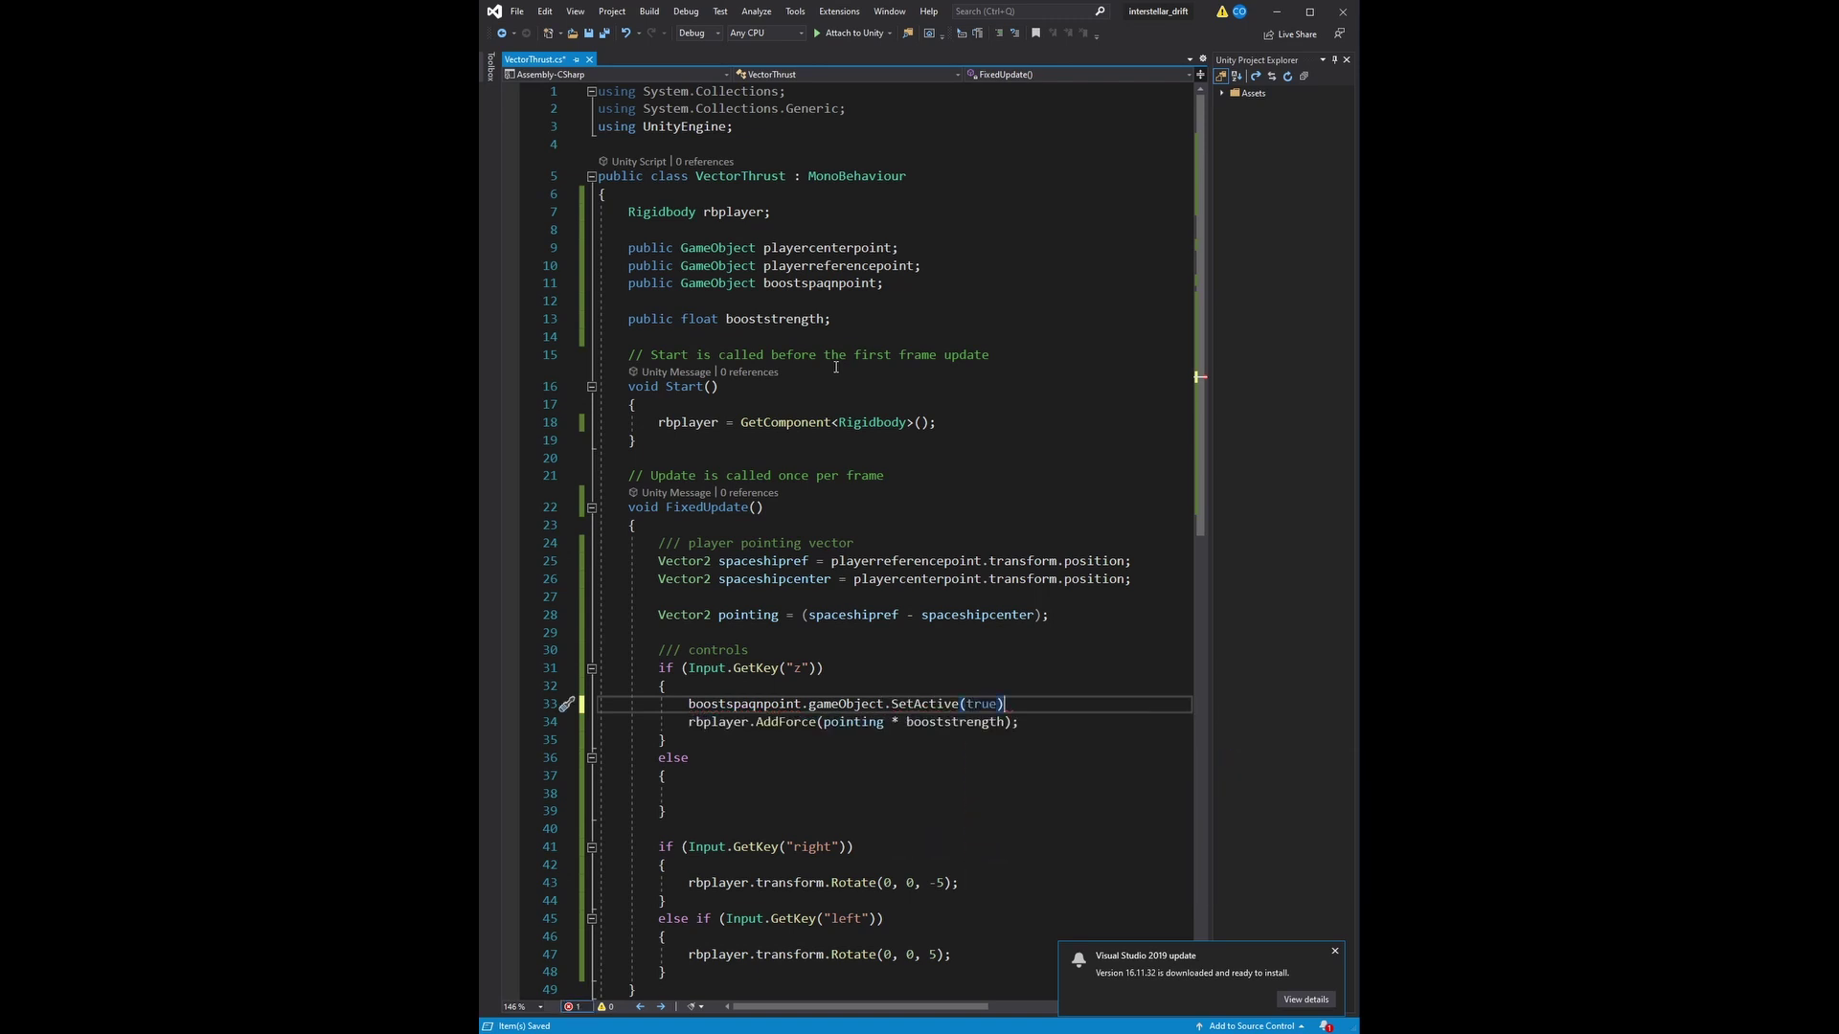
# Step: Correct the misspelled boostspaqnpoint field name to boostspawnpoint, including line 11
pyautogui.click(755, 705)
pyautogui.write('w')
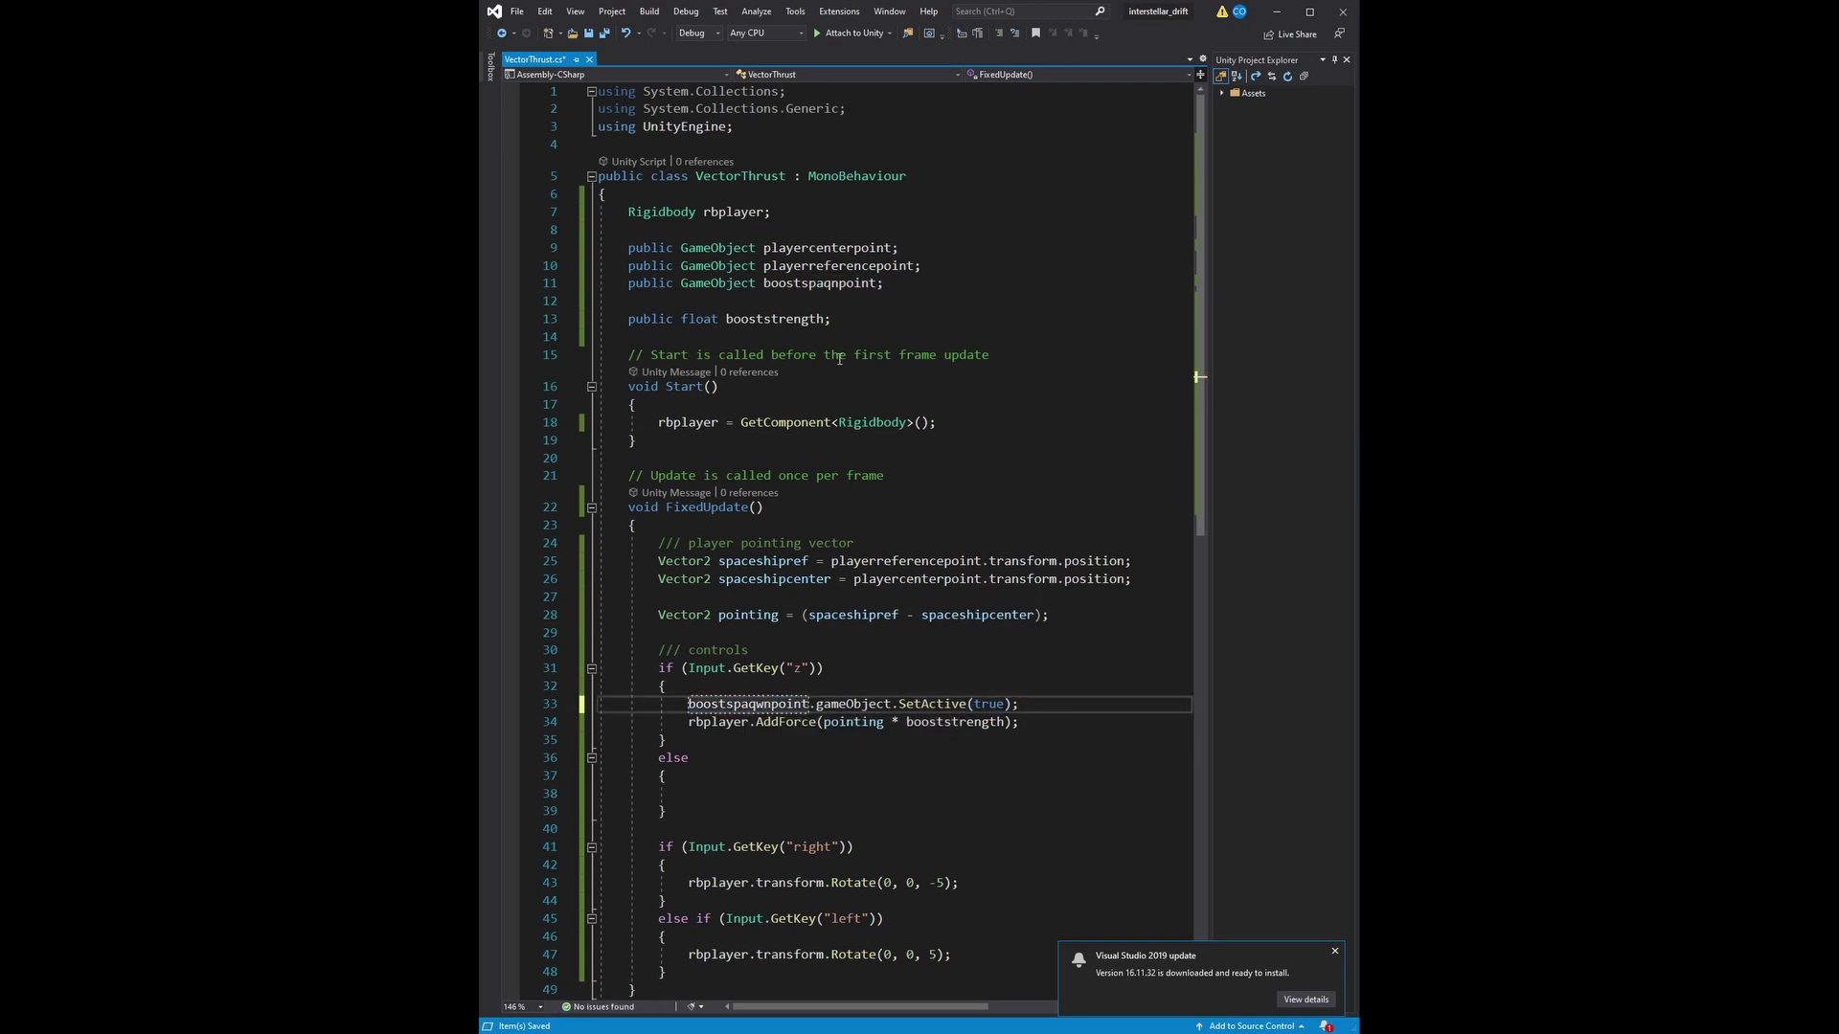
pyautogui.press('BackSpace')
pyautogui.press('BackSpace')
pyautogui.write('w')
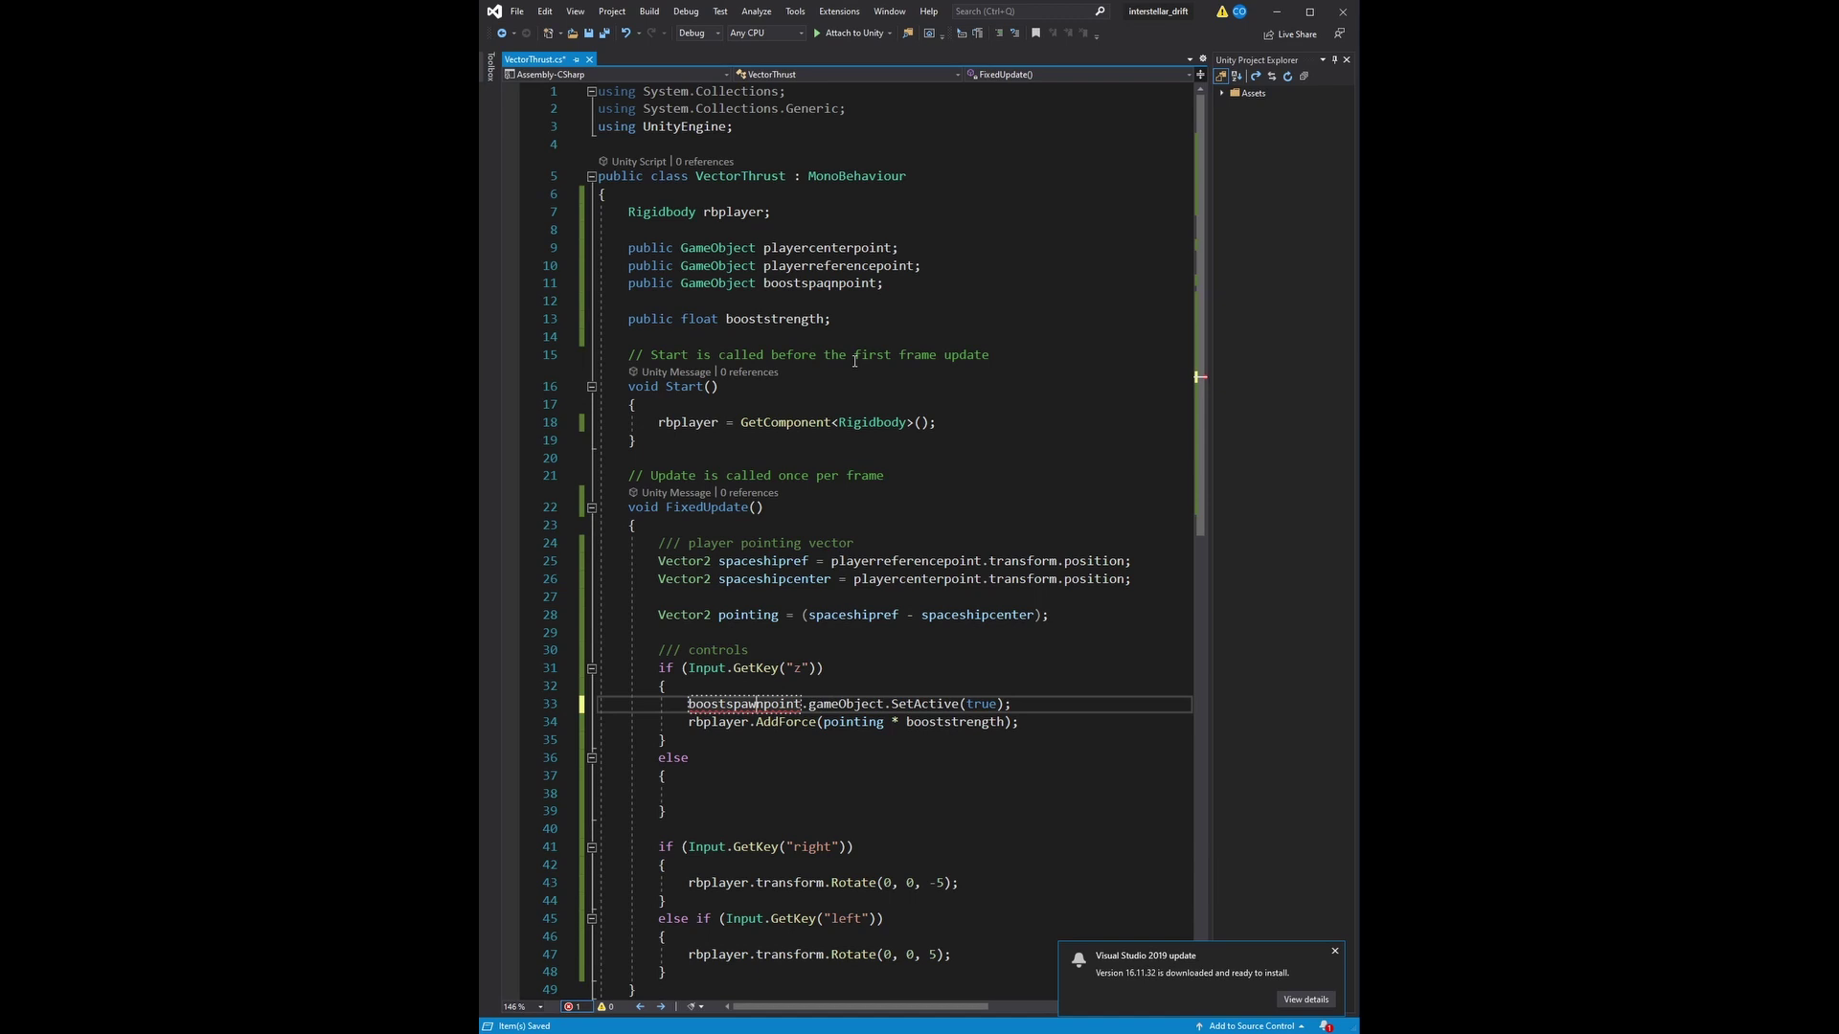
pyautogui.click(830, 283)
pyautogui.press('BackSpace')
pyautogui.write('w')
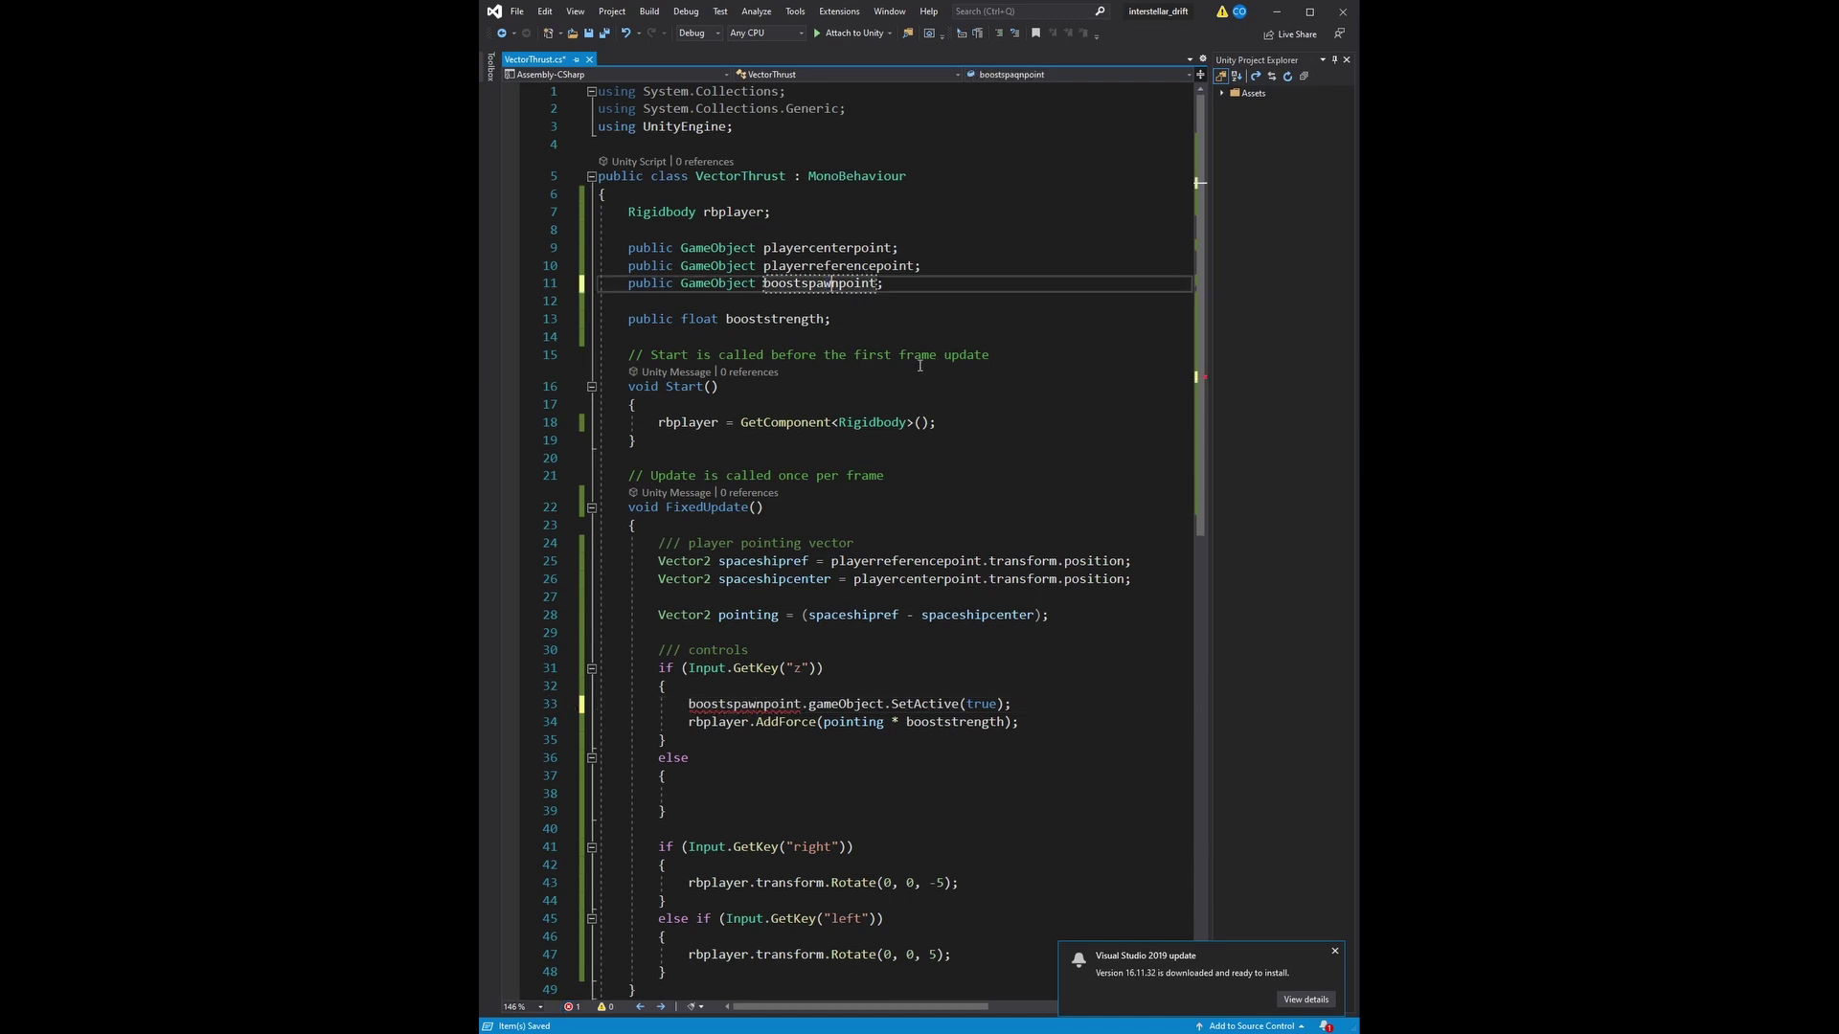
# Step: Paste the statement into the else branch with SetActive(false) and return to Unity
pyautogui.moveTo(1011, 706); pyautogui.dragTo(687, 709)
pyautogui.hotkey('ctrl', 'c')
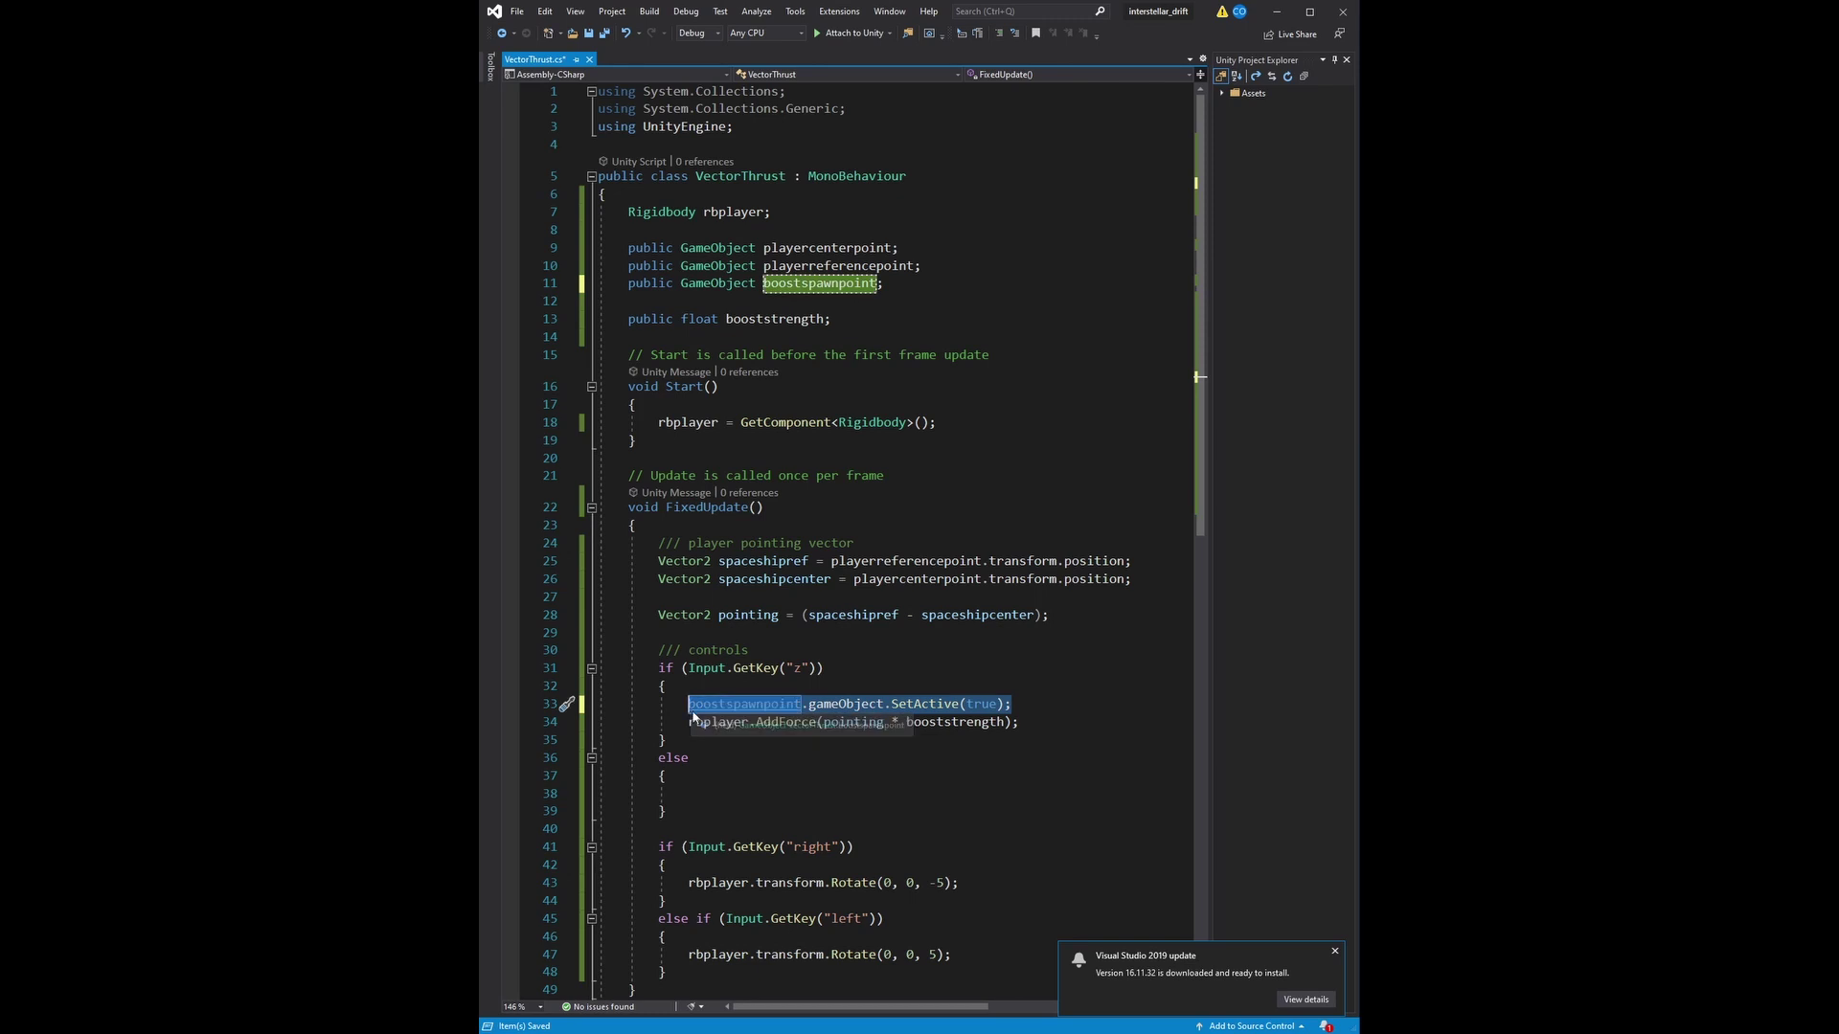
pyautogui.click(737, 798)
pyautogui.hotkey('ctrl', 'v')
pyautogui.click(750, 798)
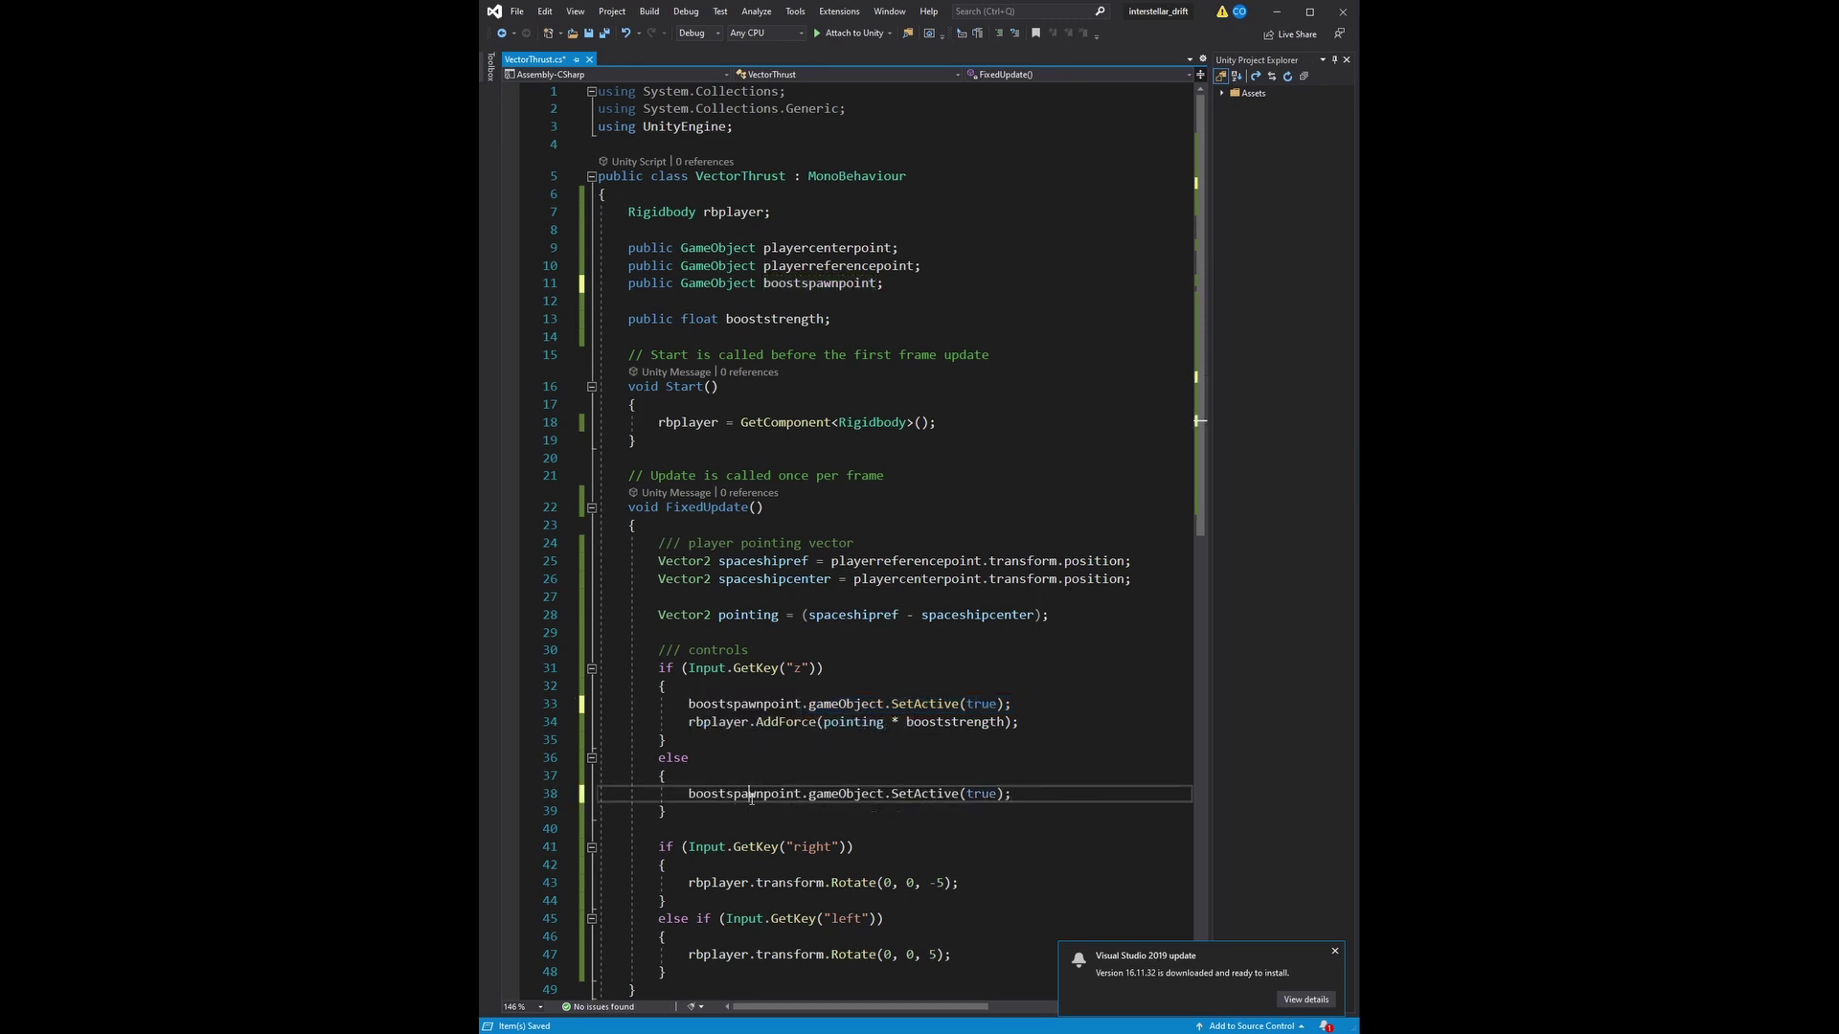
pyautogui.doubleClick(975, 795)
pyautogui.write('false')
pyautogui.press('Escape')
pyautogui.hotkey('alt', 'Tab')
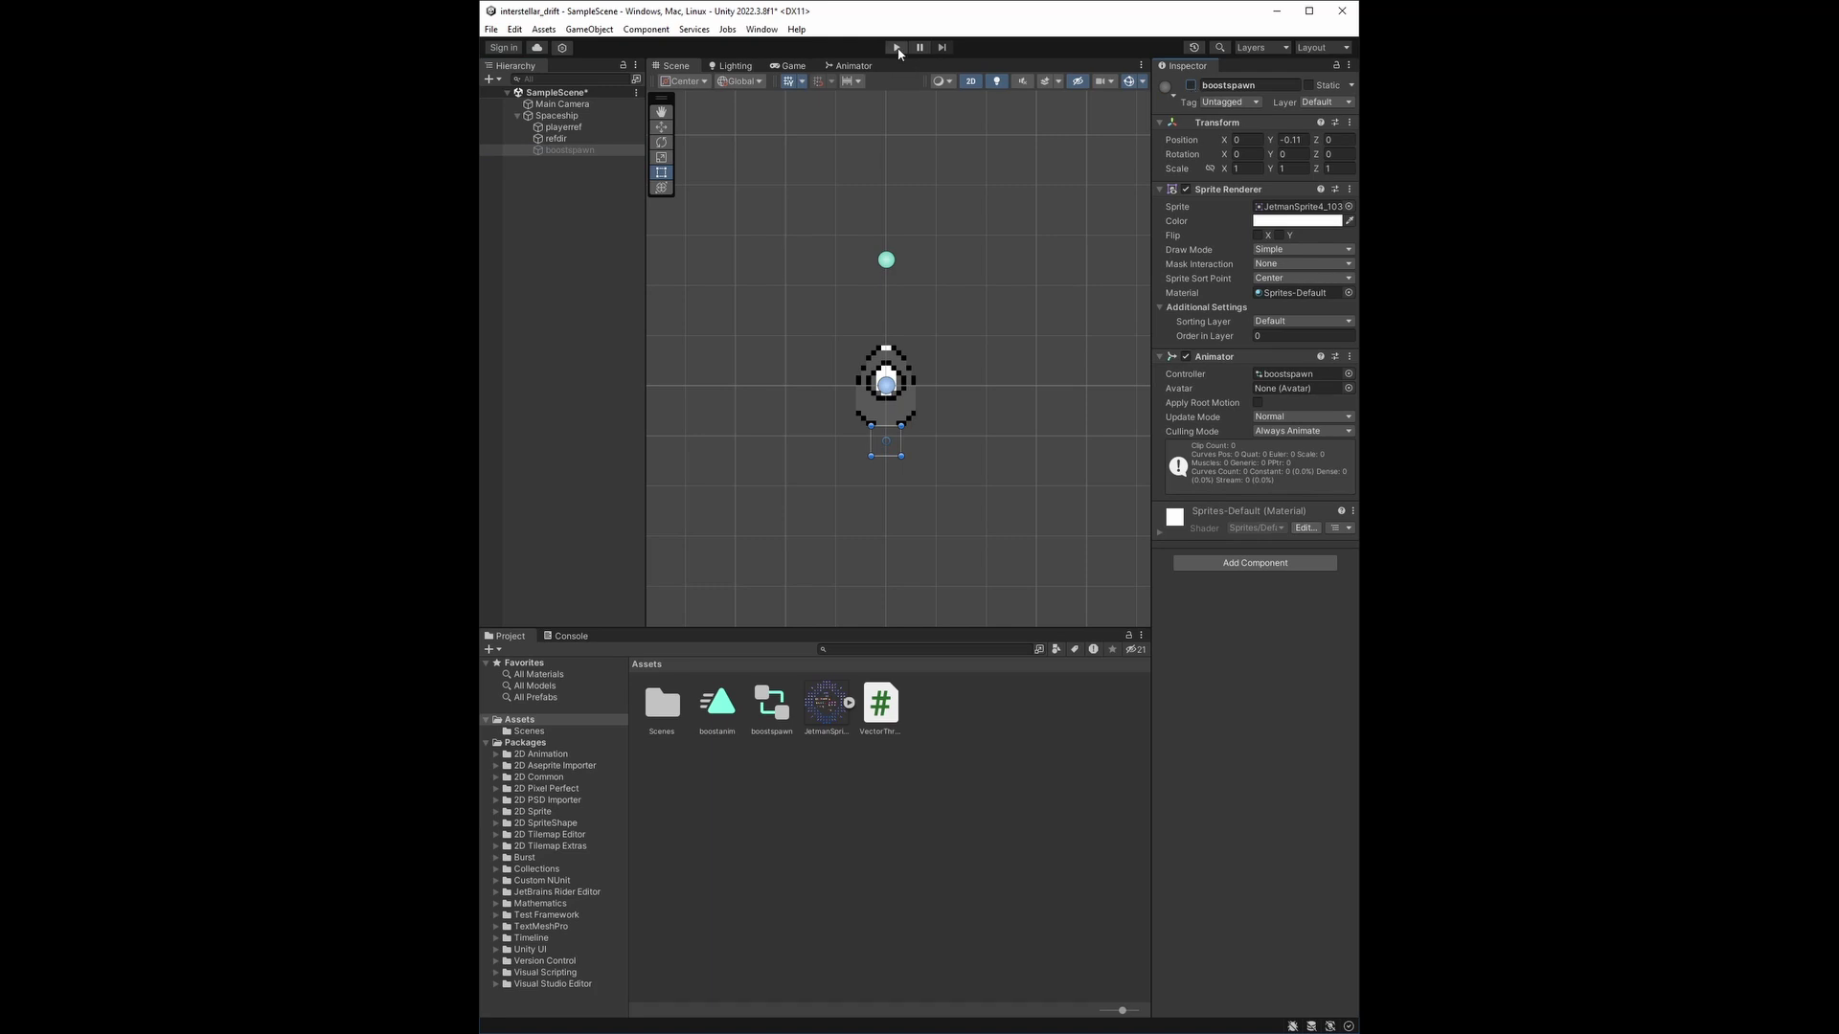
# Step: Enter play mode to test the flame toggle with the updated VectorThrust script
pyautogui.click(897, 48)
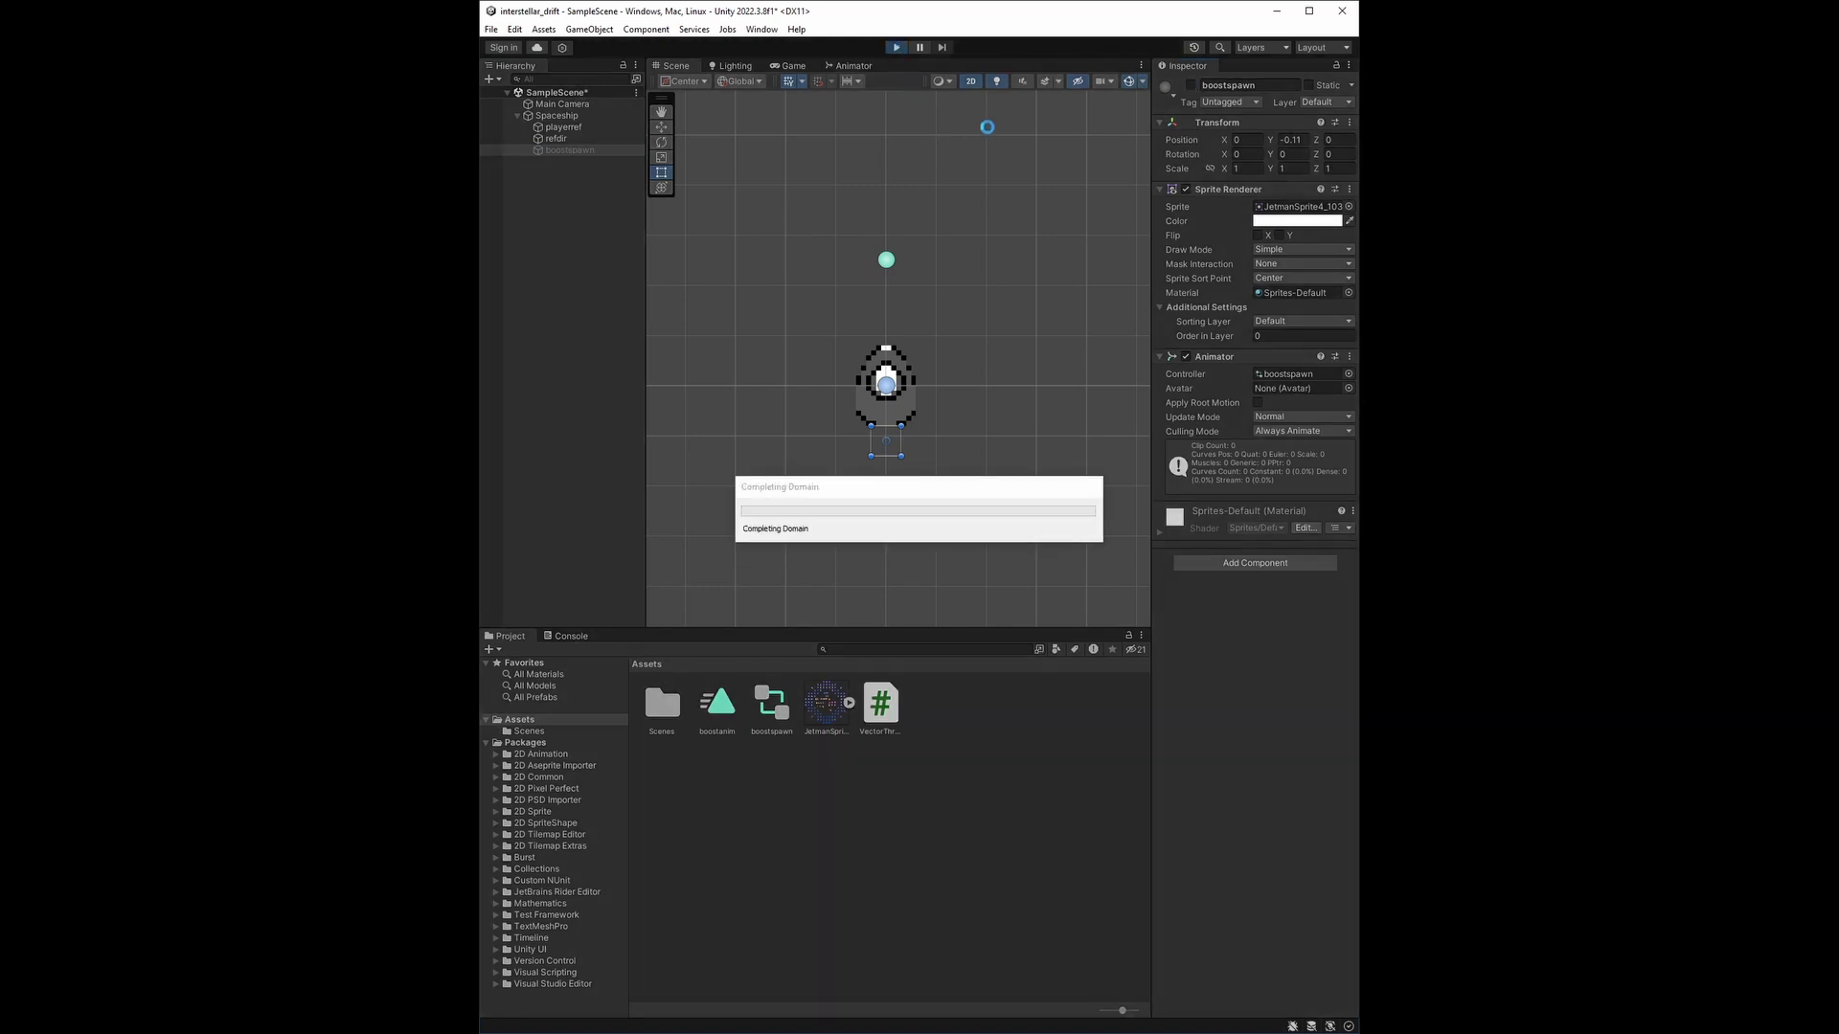